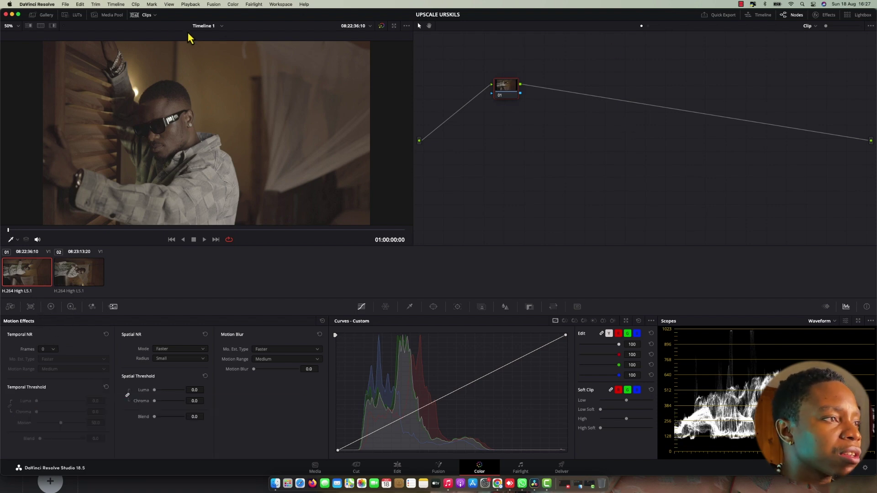
Step: Load the second timeline clip for grading, hide the clip thumbnails and park the playhead at 01:00:37:16
left_click(144, 15)
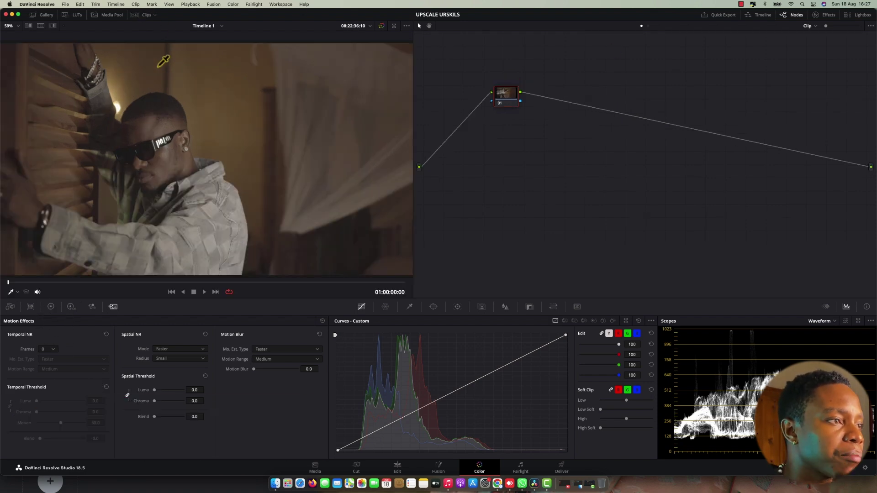
left_click(146, 15)
left_click(73, 274)
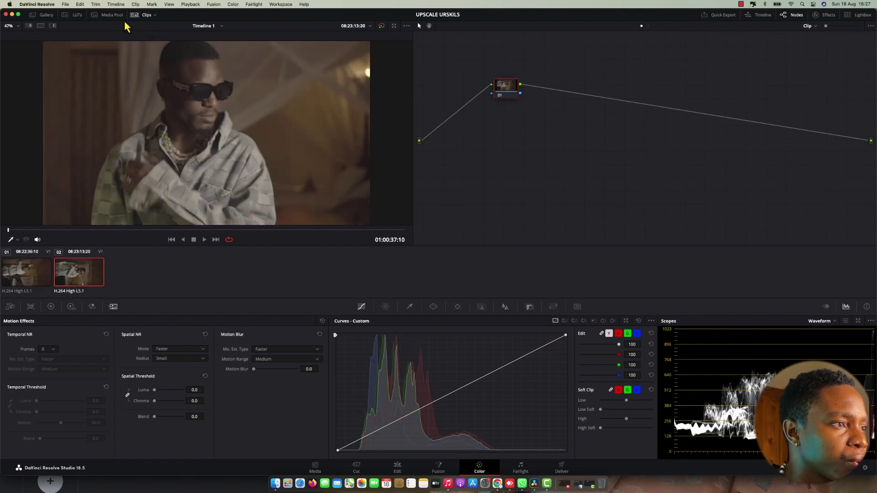
left_click(145, 15)
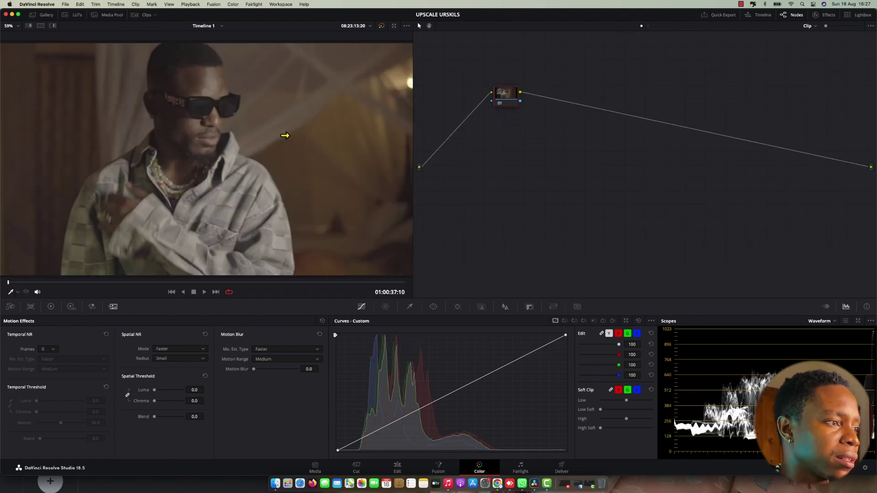
key("space")
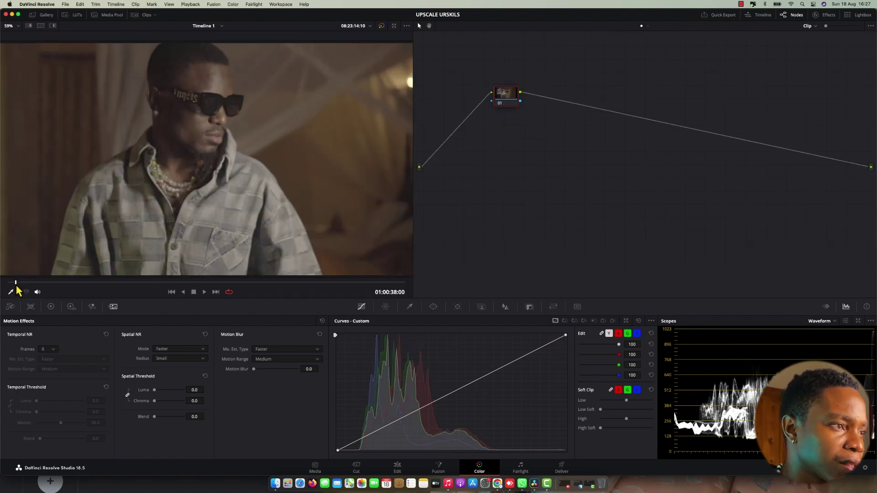
left_click_drag(15, 283, 11, 282)
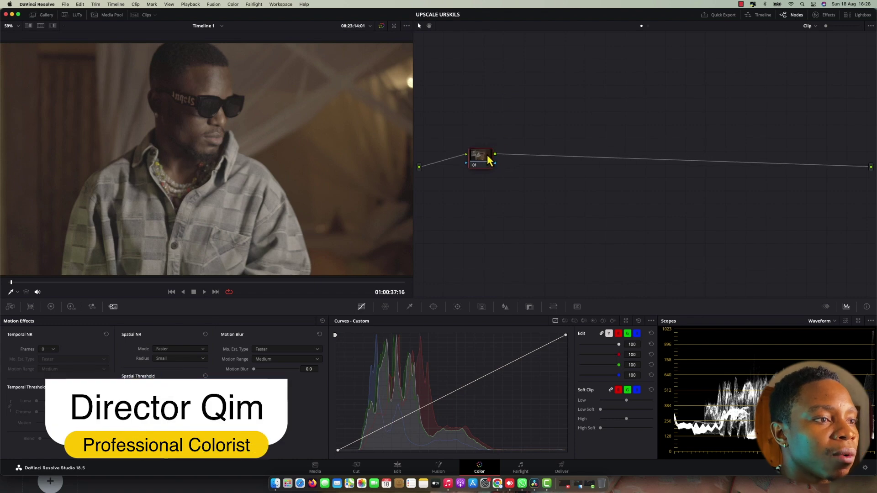
Step: Add a serial node after node 01 and place it well away from node 01, near the graph's output
right_click(488, 155)
mouse_move(508, 189)
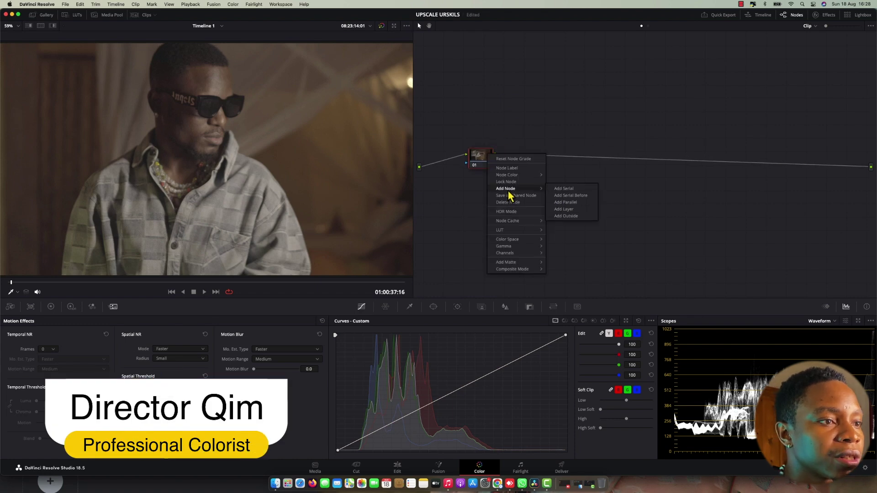
left_click(571, 191)
left_click_drag(521, 160, 657, 157)
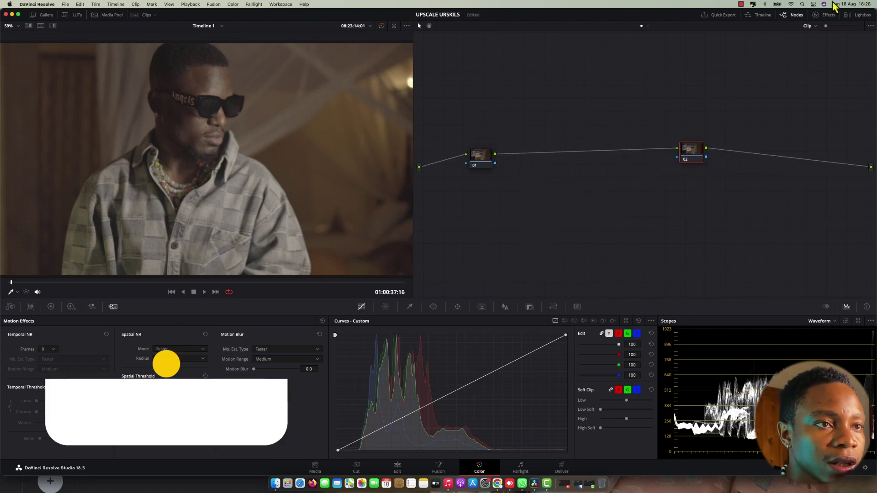
Step: Apply a Color Space Transform to node 01 with Sony S-Gamut3.Cine as input color space and Sony S-Log3 as input gamma
left_click(825, 14)
left_click_drag(794, 197, 463, 162)
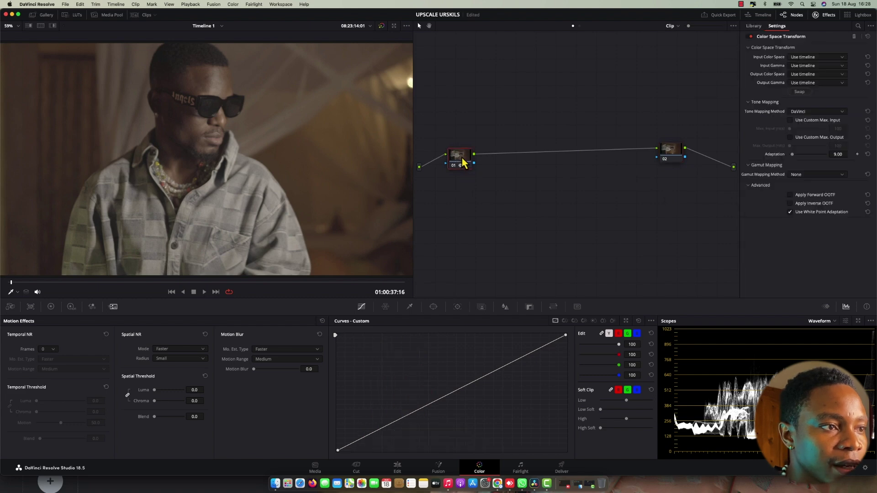
left_click(826, 58)
scroll(822, 100, "down", 3)
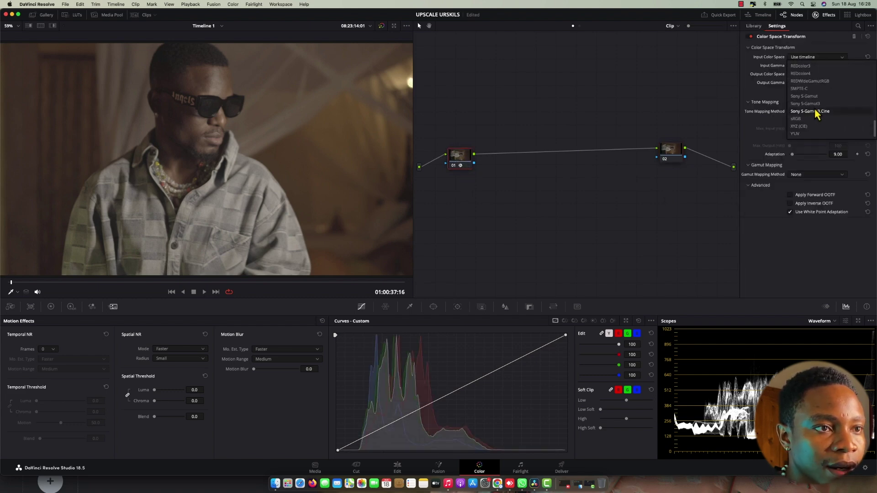
left_click(821, 112)
left_click(818, 65)
scroll(820, 116, "down", 2)
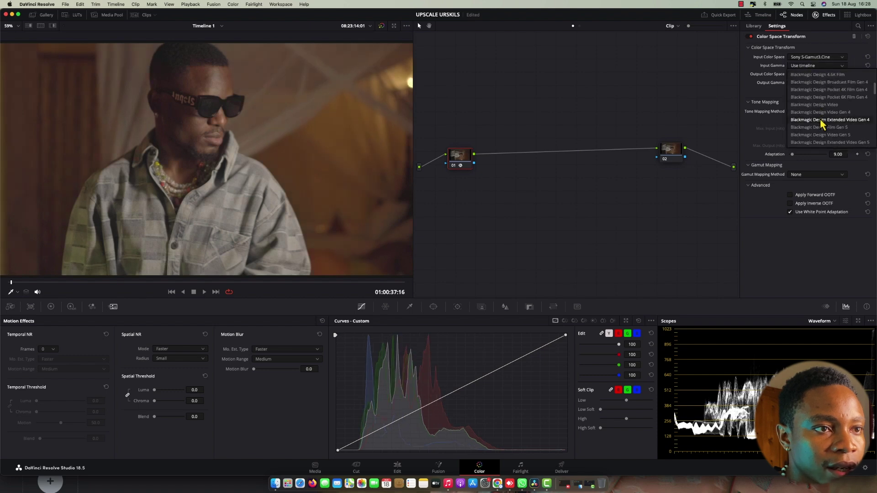
scroll(821, 121, "down", 3)
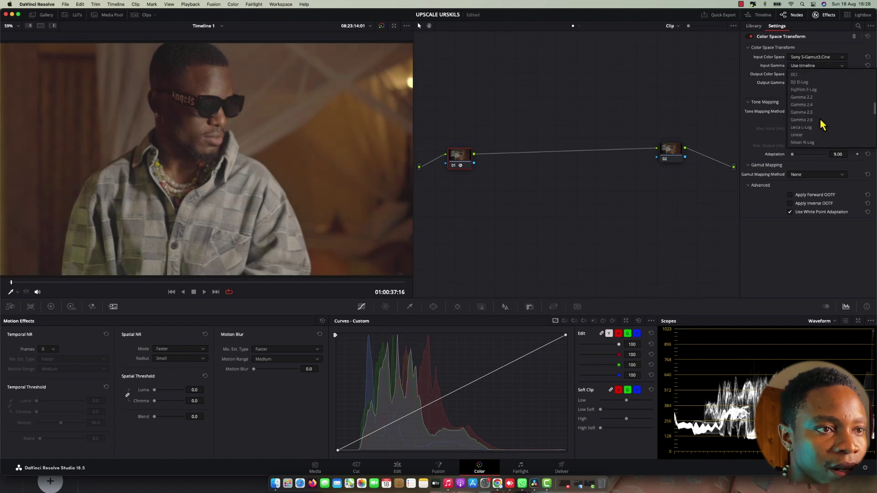
scroll(822, 125, "down", 2)
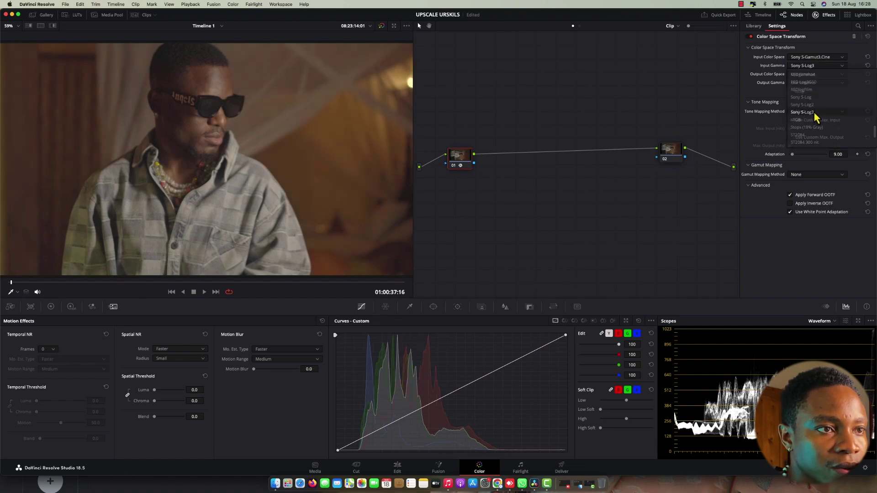
Step: Set node 01's transform output to the DaVinci Wide Gamut color space and DaVinci Intermediate gamma
left_click(816, 75)
scroll(818, 126, "down", 5)
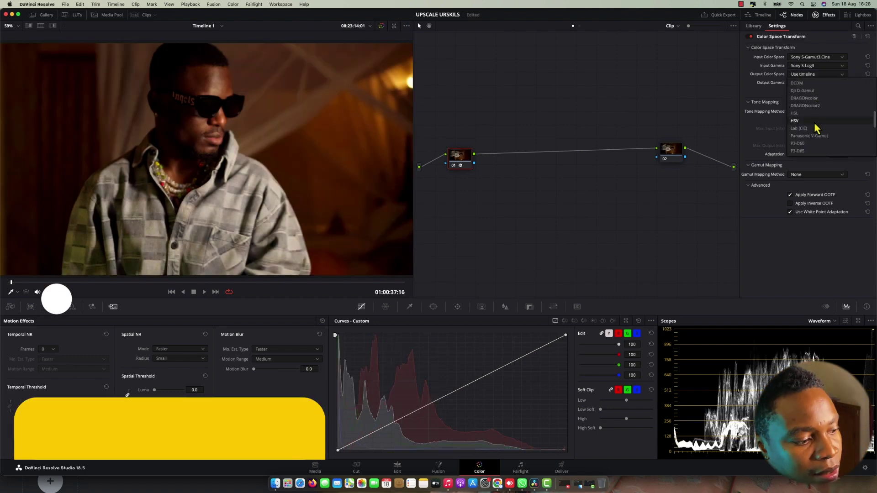
scroll(817, 130, "up", 1)
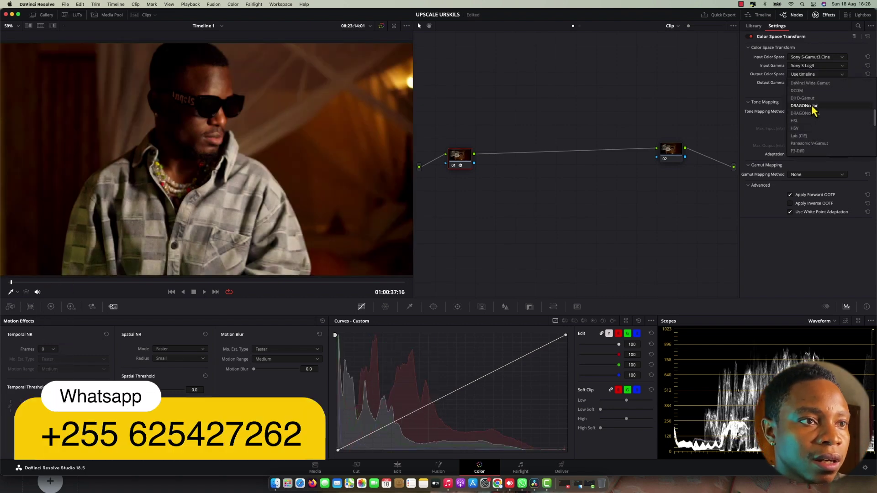
left_click(811, 83)
left_click(815, 83)
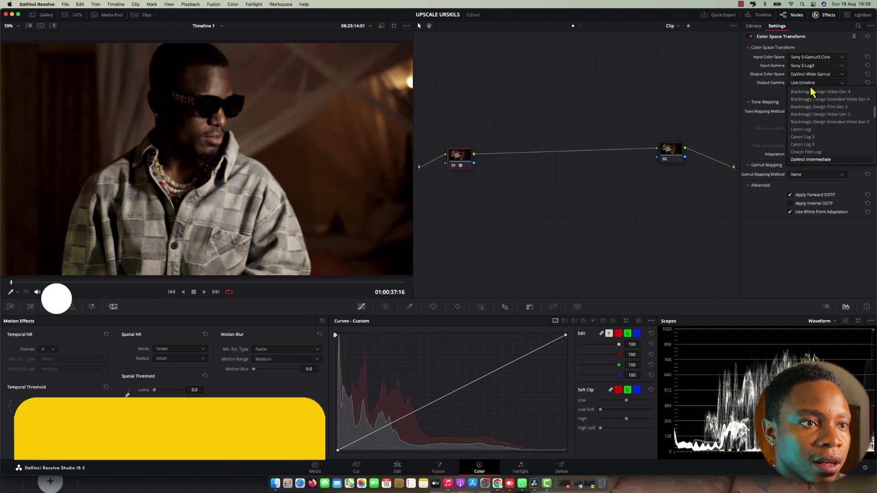
scroll(810, 137, "down", 4)
left_click(811, 159)
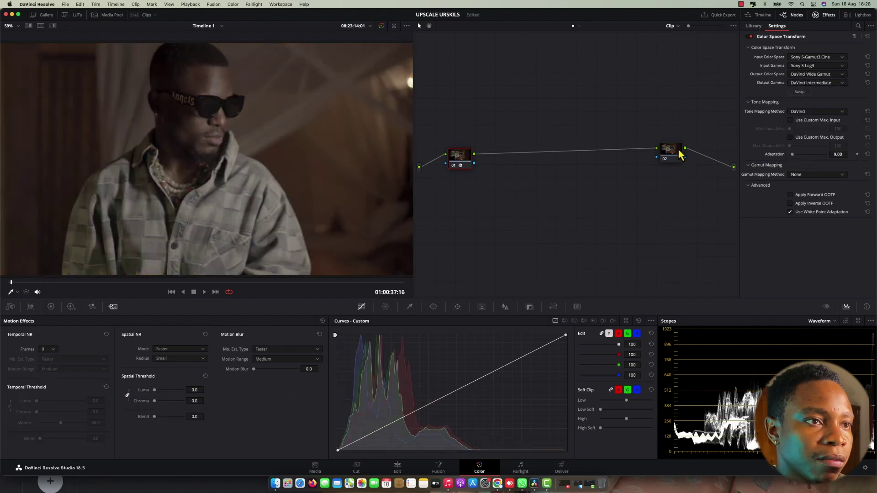
Step: Apply a Color Space Transform to node 02 with DaVinci Wide Gamut and DaVinci Intermediate as input and Cineon Film Log as output gamma
left_click(753, 25)
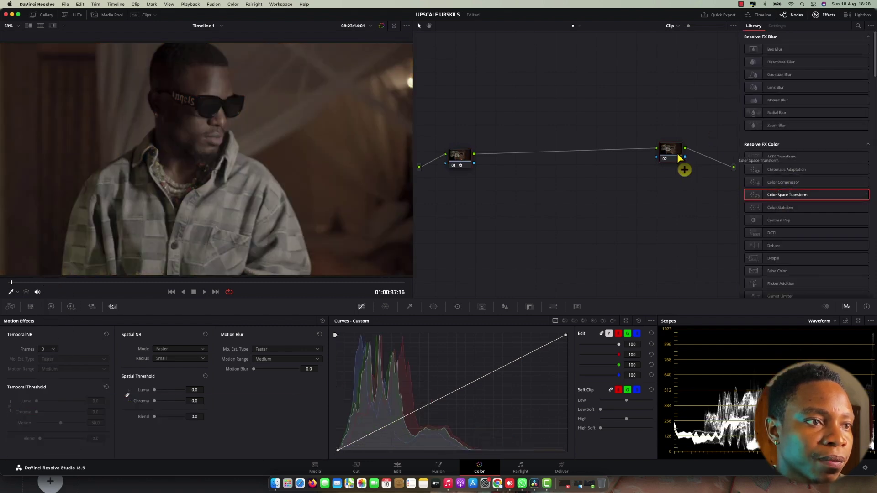
left_click_drag(678, 158, 679, 159)
left_click(823, 57)
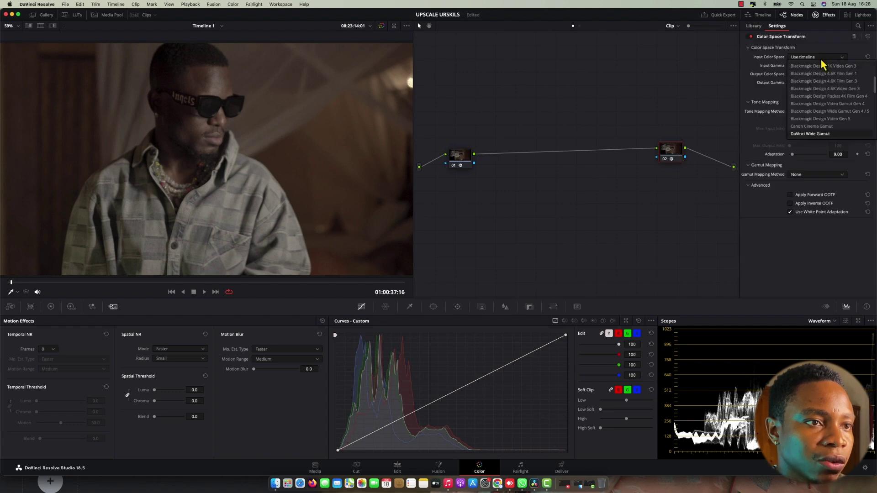
left_click(817, 134)
left_click(808, 65)
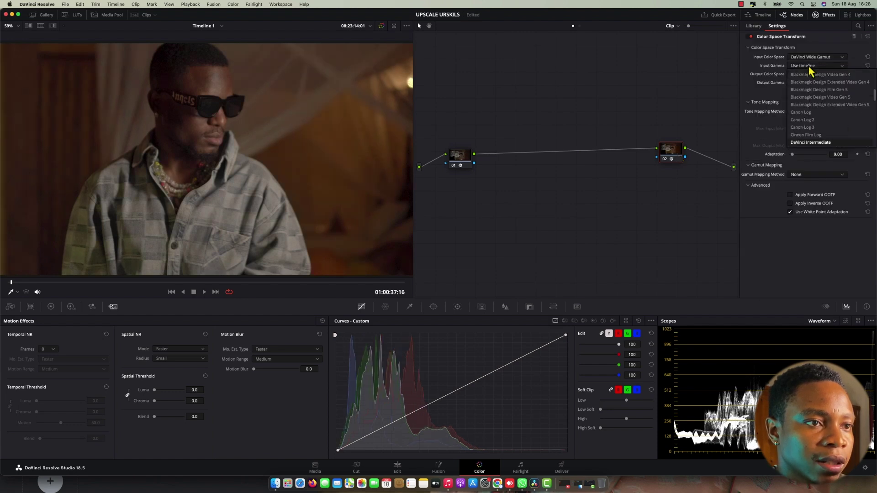
left_click(812, 142)
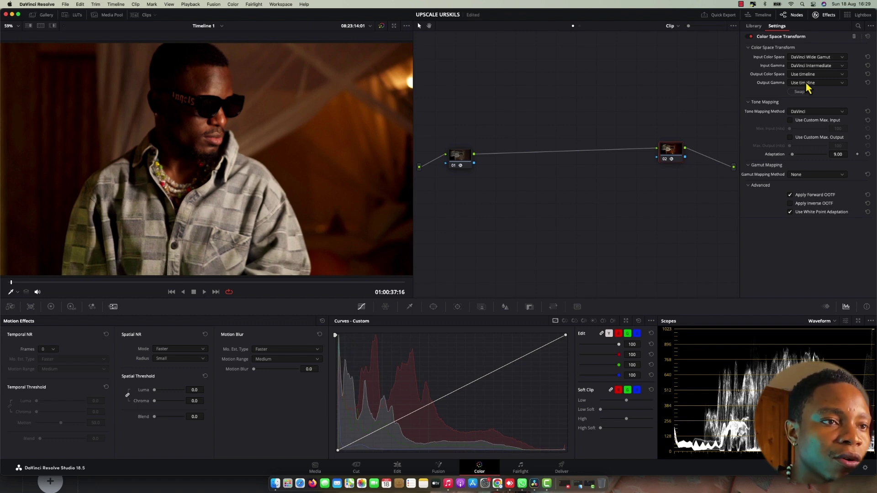
left_click(807, 84)
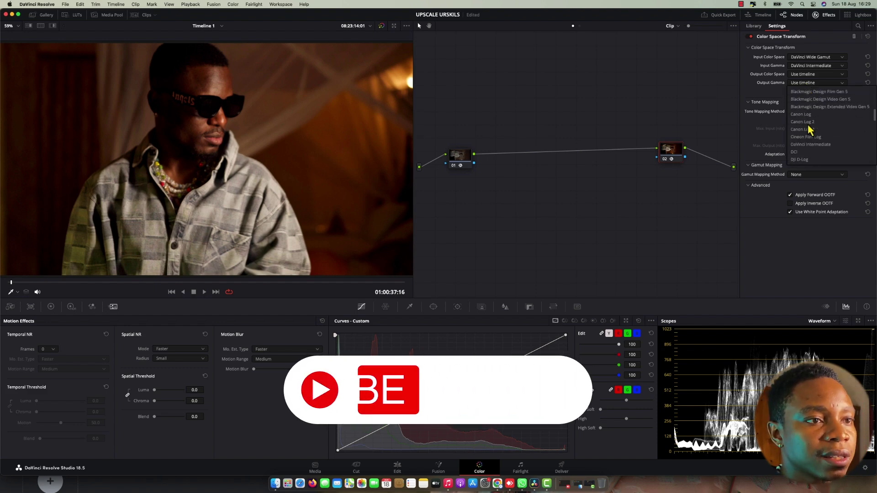
left_click(806, 137)
Step: Add a serial node after node 02 and apply the Rec709 Kodak 2383 D55 film look LUT to it
left_click_drag(671, 151, 633, 157)
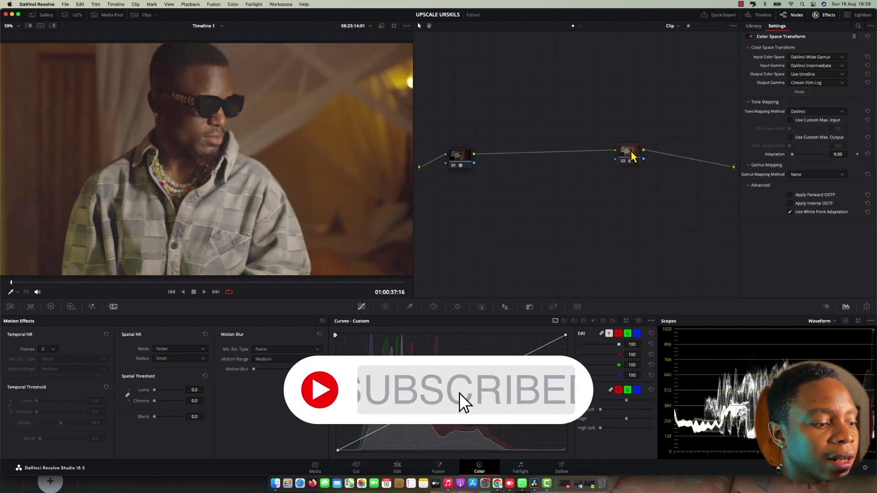
key("alt+s")
right_click(662, 156)
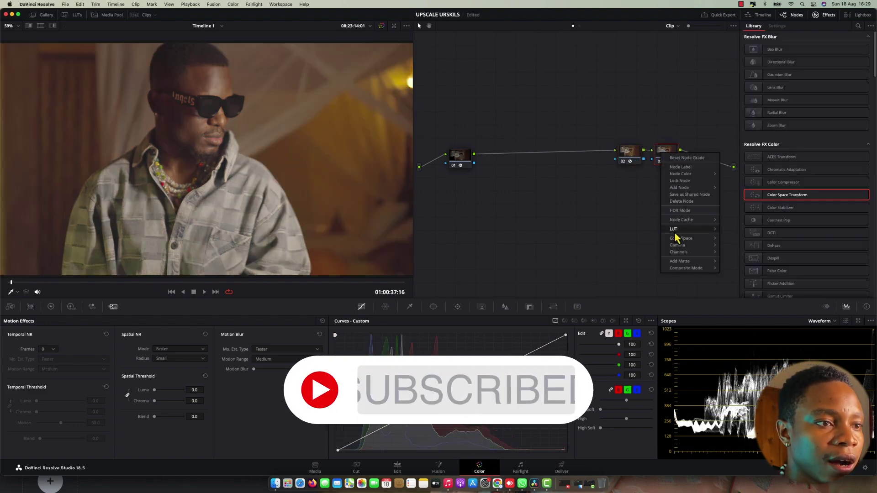
mouse_move(676, 229)
mouse_move(735, 250)
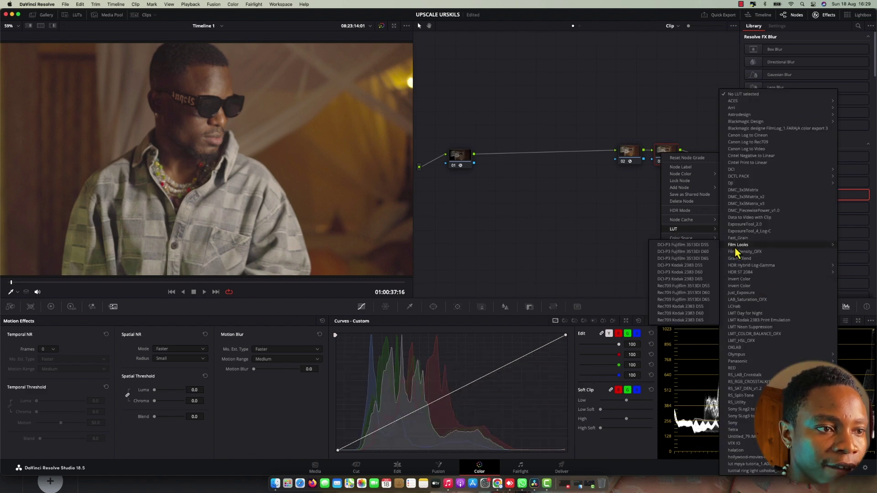
left_click(694, 306)
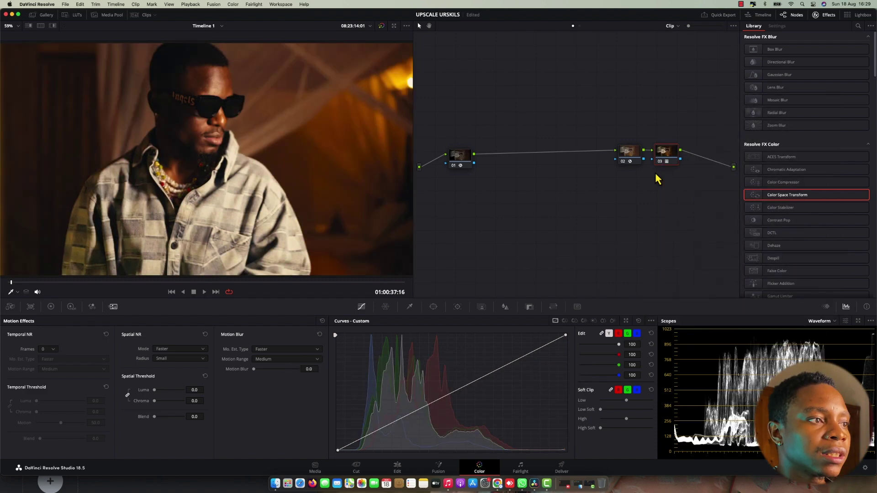
Step: Hide the effects library and spread out the graph, with node 01 near the source and nodes 02 and 03 near the output
left_click(821, 18)
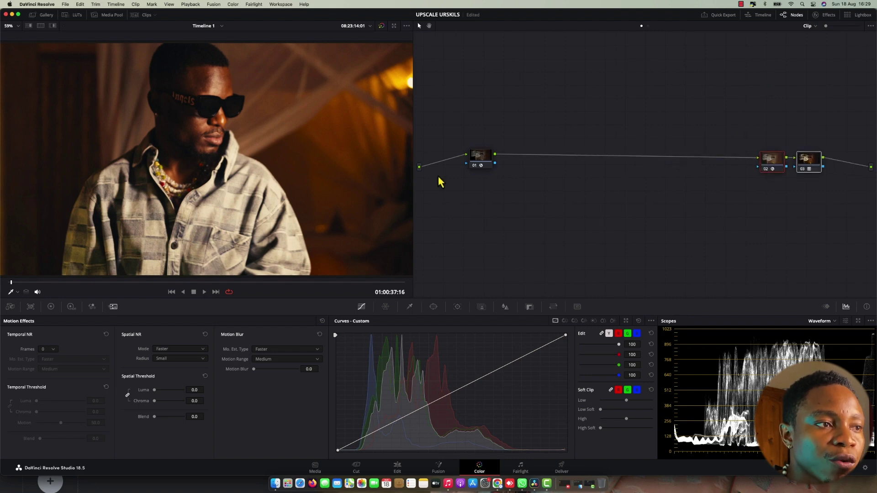
left_click_drag(480, 161, 456, 167)
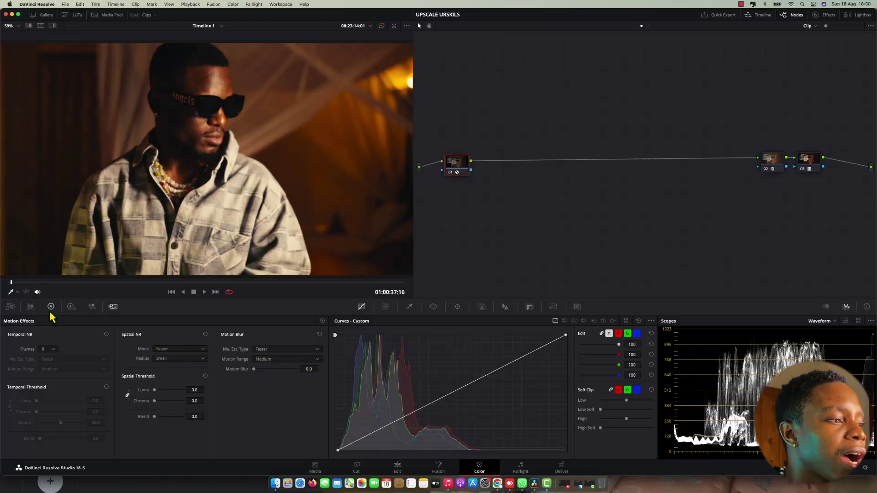
Step: Review the primaries controls as color wheels, color bars and log wheels
left_click(51, 307)
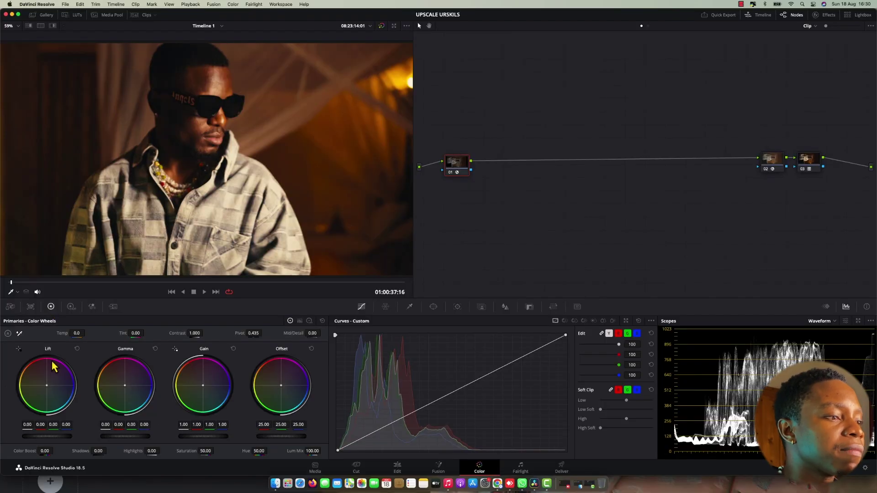
left_click(300, 320)
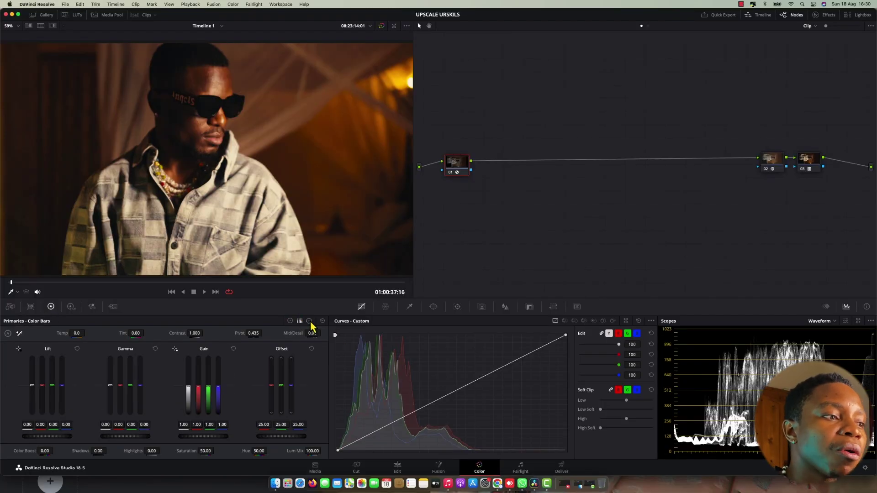
left_click(309, 321)
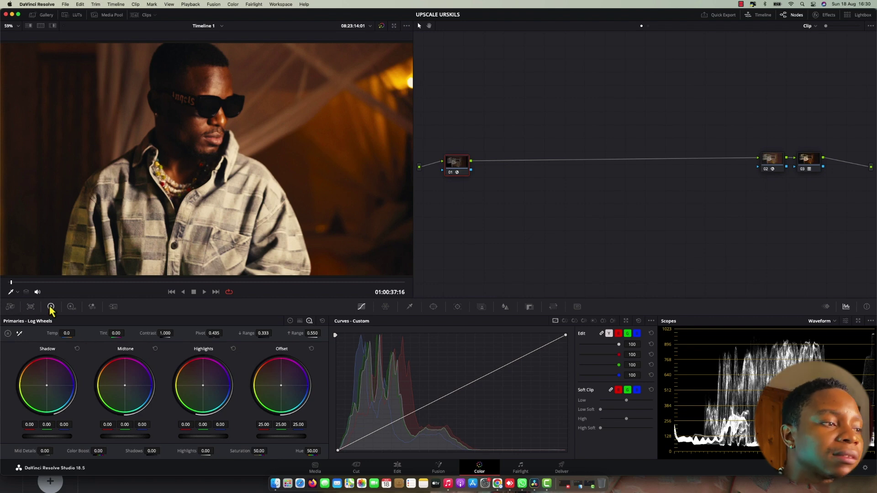
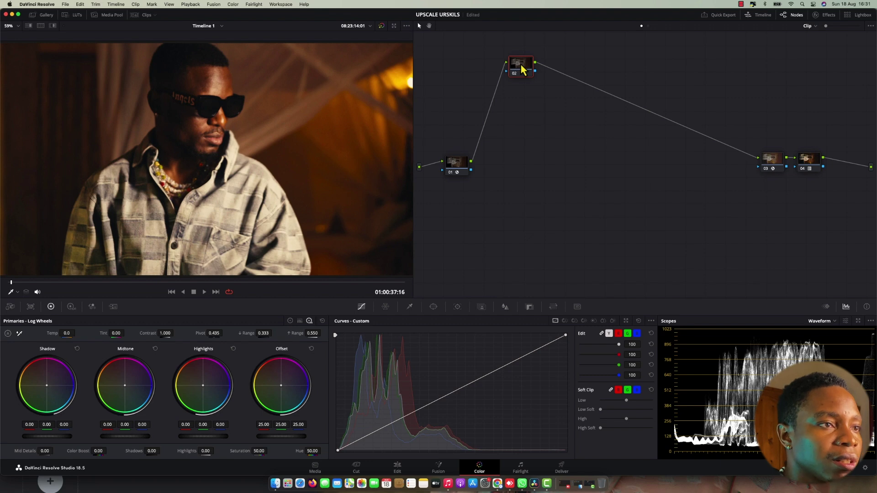
Step: Place a new serial node above and after node 01 and set its HDR contrast to 1.100
left_click_drag(528, 62, 553, 83)
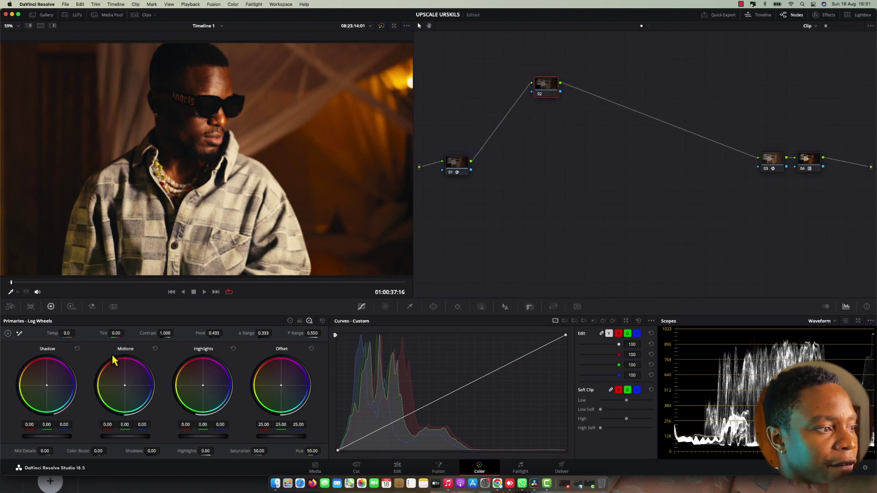
left_click(71, 306)
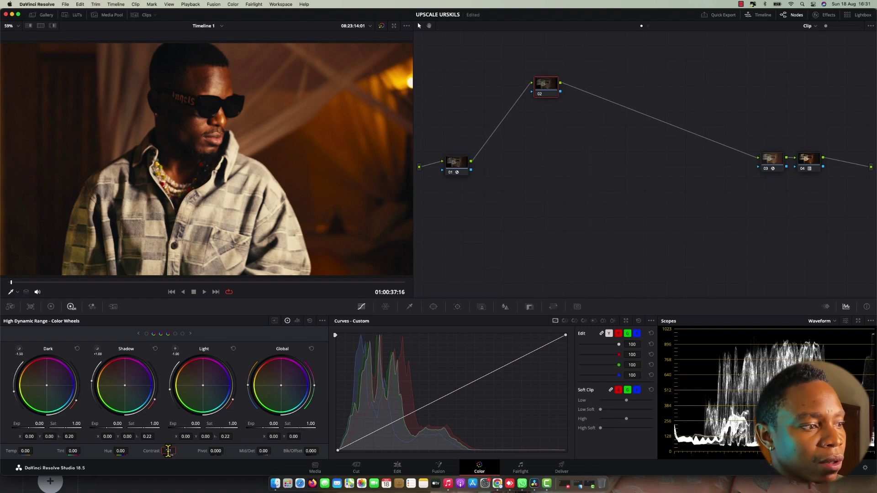
key("Return")
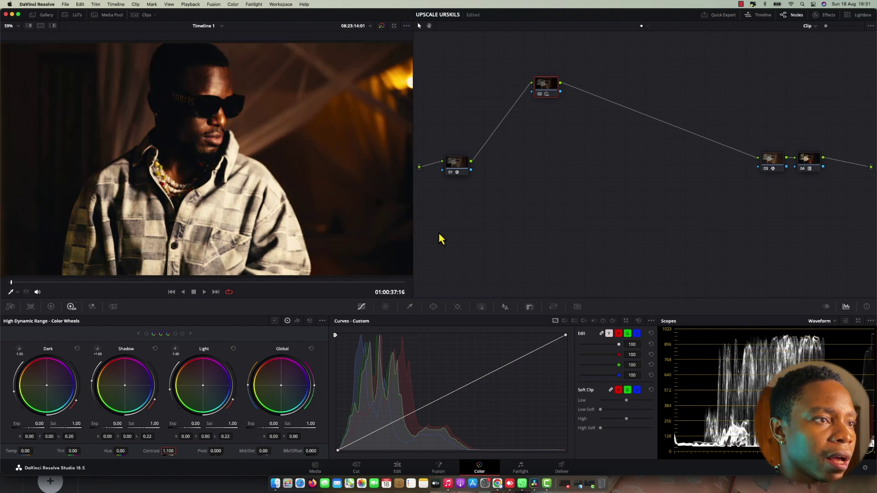
Step: Insert a serial node before the contrast node and position it above node 01 as node 02
left_click_drag(543, 93, 546, 94)
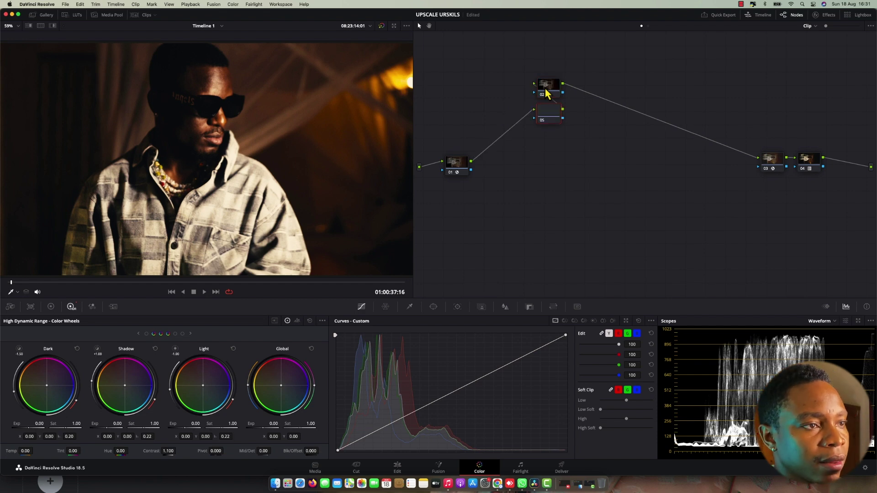
key("shift+s")
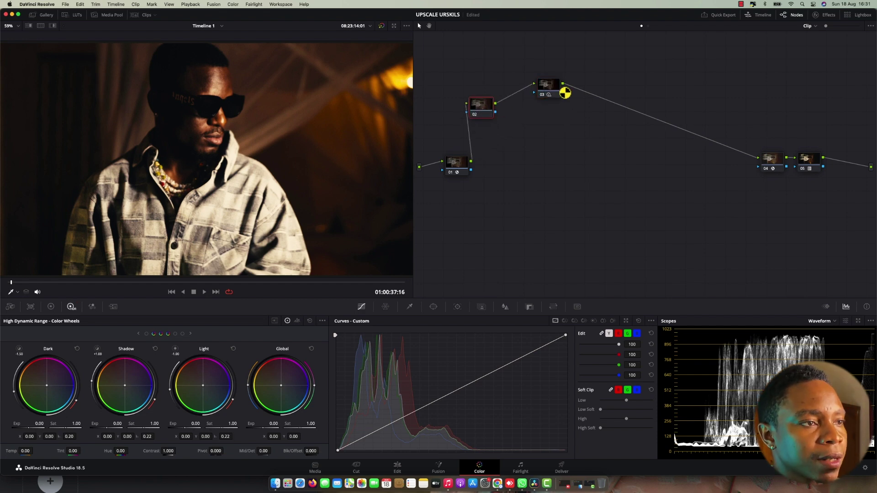
left_click(550, 88)
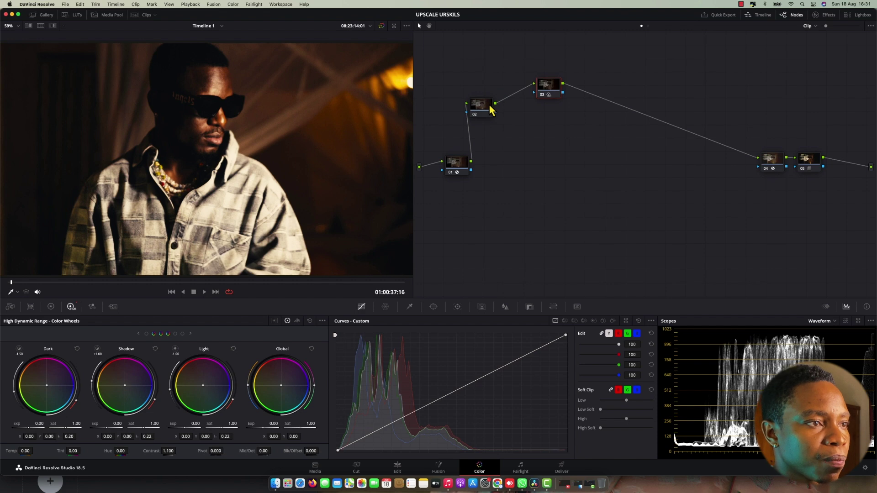
left_click_drag(477, 106, 480, 83)
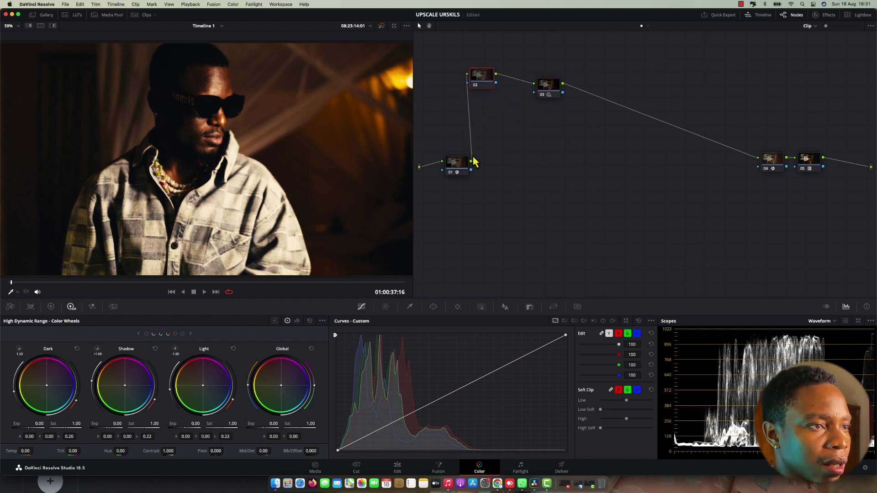
Step: Bypass contrast node 03, raise node 02's HDR global exposure to 0.26, and enable node 03 again
left_click(554, 90)
key("super+d")
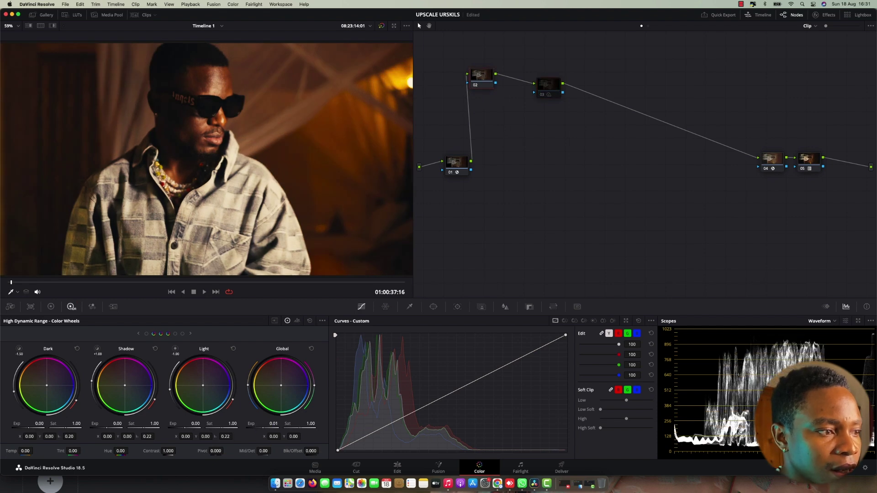
left_click_drag(274, 424, 279, 423)
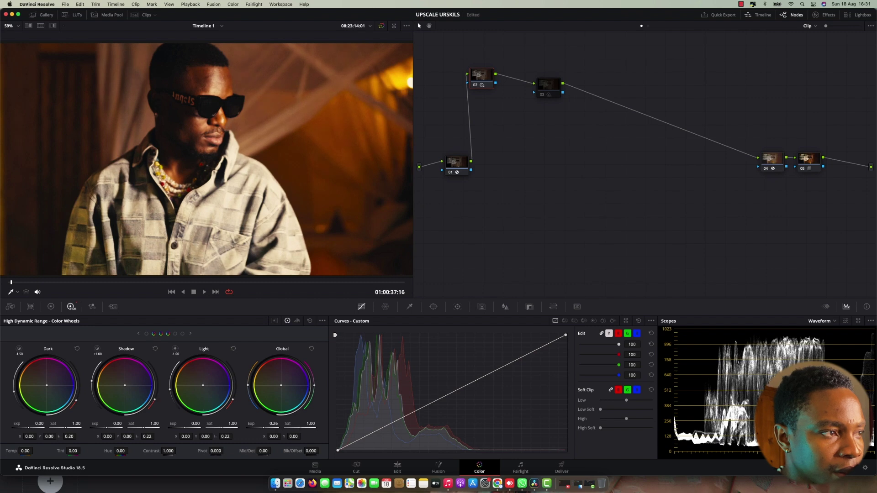
left_click(544, 94)
Step: Add a serial node after node 03 and place it midway towards the output nodes as node 04
right_click(544, 89)
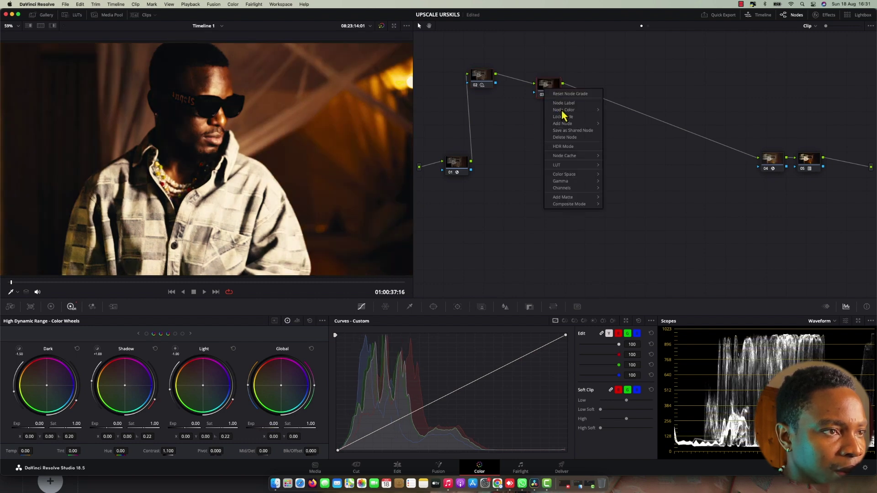
mouse_move(566, 124)
left_click(625, 125)
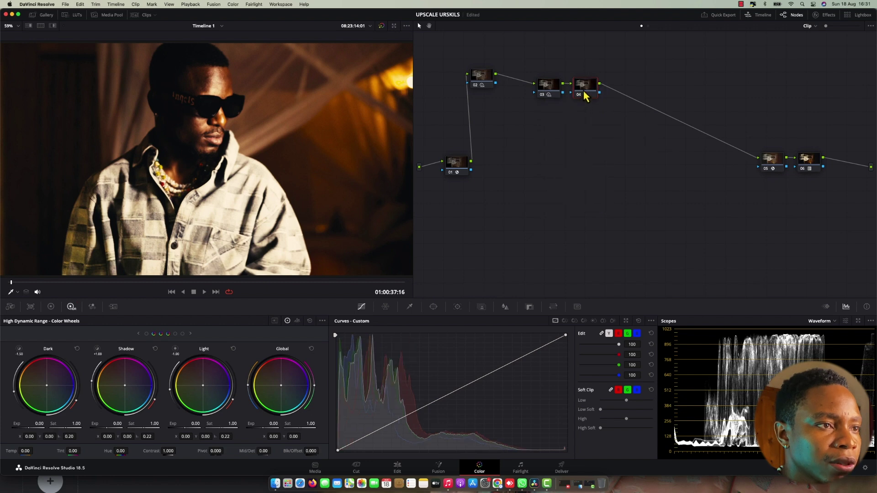
left_click_drag(585, 95, 645, 92)
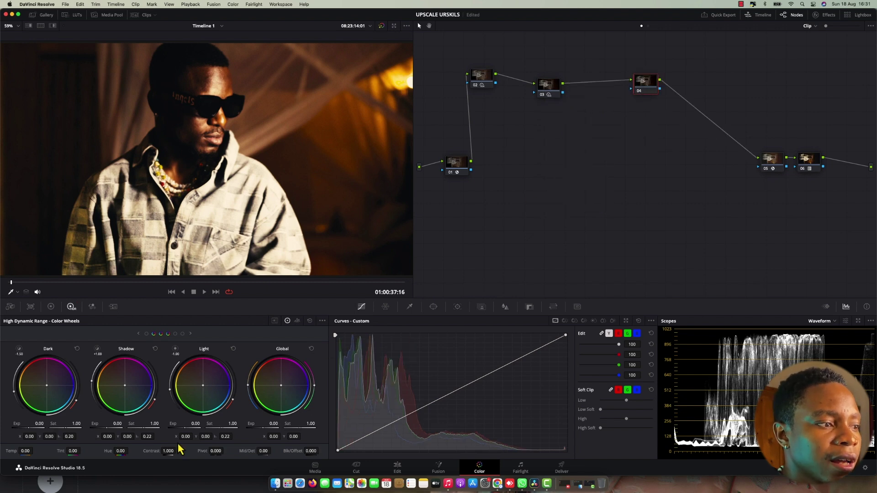
Step: On node 04, set HDR light exposure to -1.10 and shadow exposure to 0.30, plus primaries shadows to 19.50 and highlights to -13.00
left_click_drag(195, 424, 175, 424)
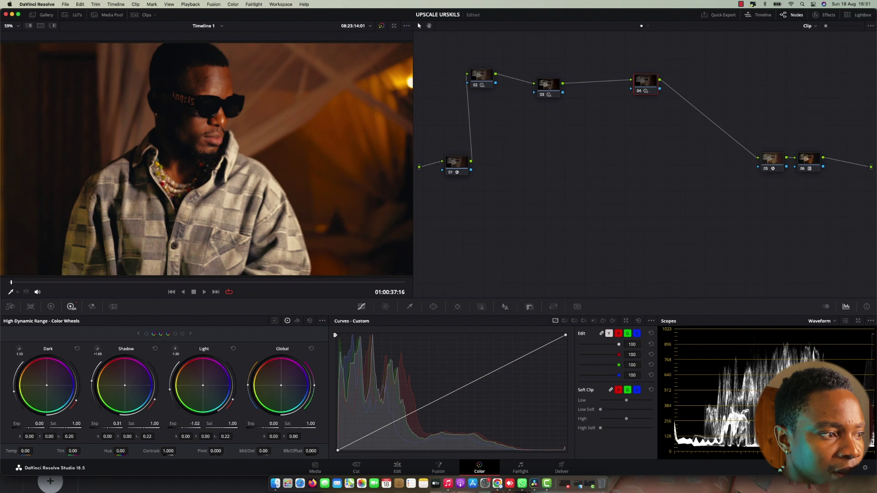
left_click_drag(153, 428, 148, 428)
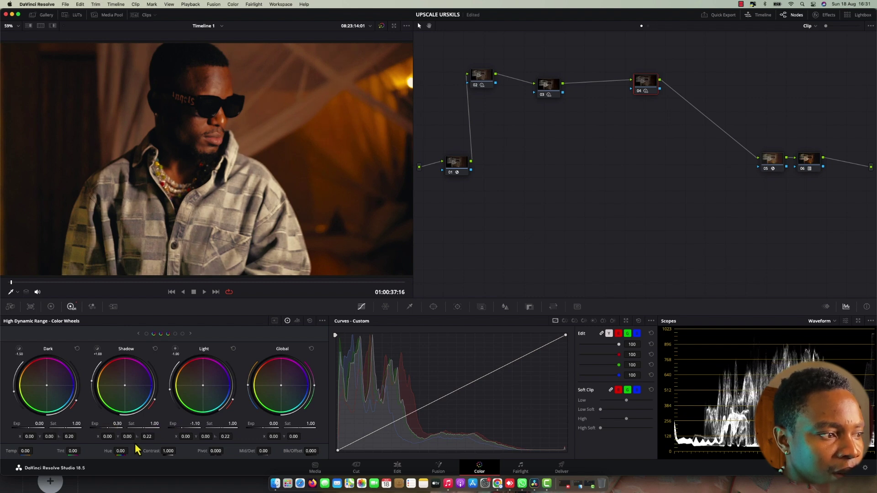
left_click(50, 306)
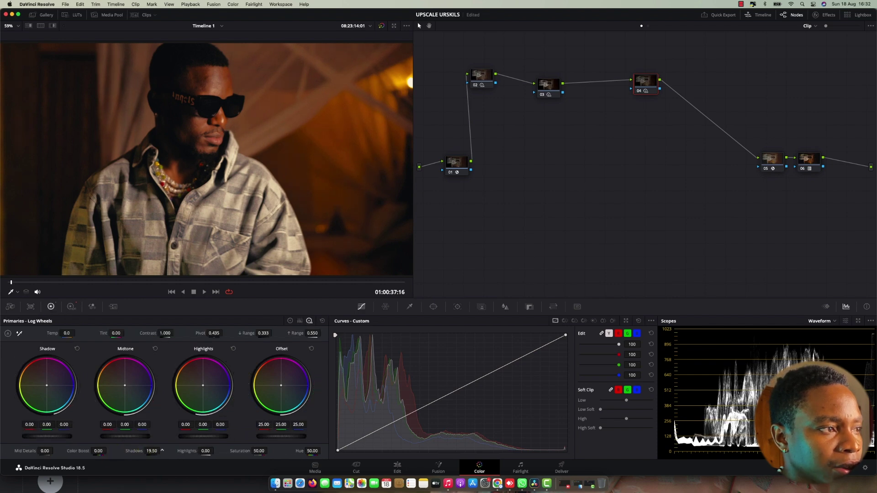
left_click_drag(162, 450, 169, 451)
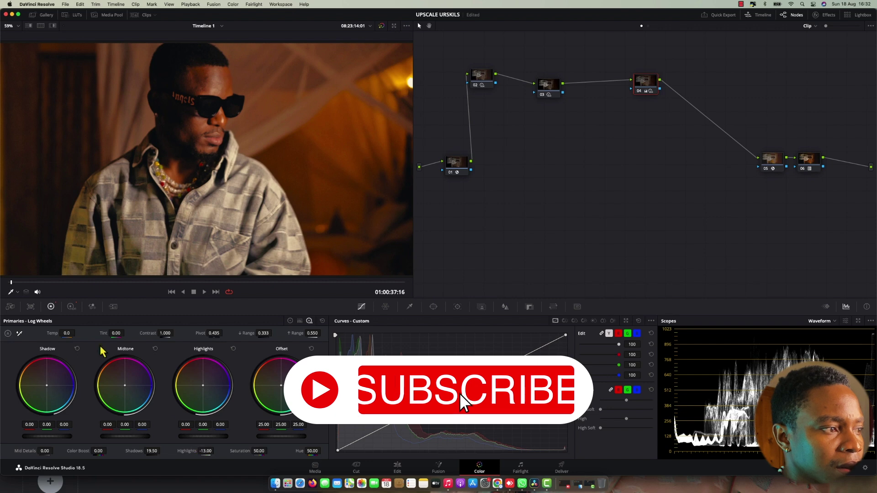
left_click(71, 307)
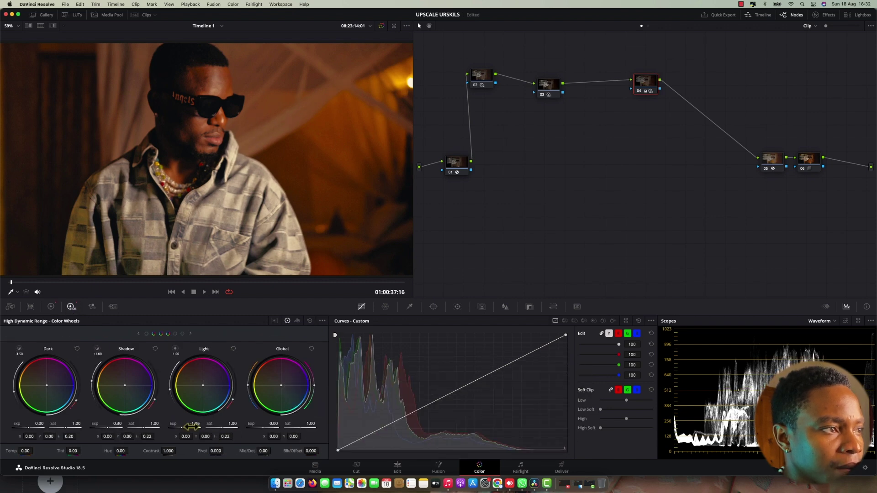
Step: Space node 03 evenly between nodes 02 and 04, and compare the image with nodes 02 to 04 disabled and enabled
left_click_drag(542, 91, 558, 90)
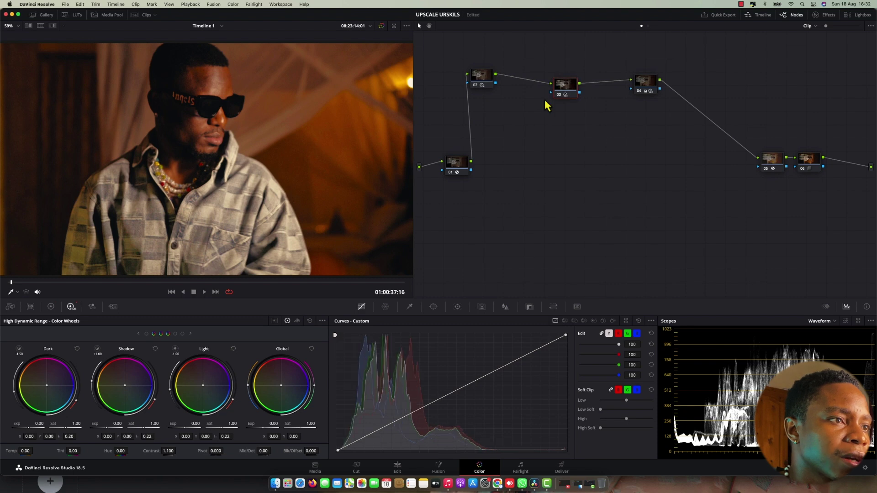
left_click_drag(692, 48, 447, 122)
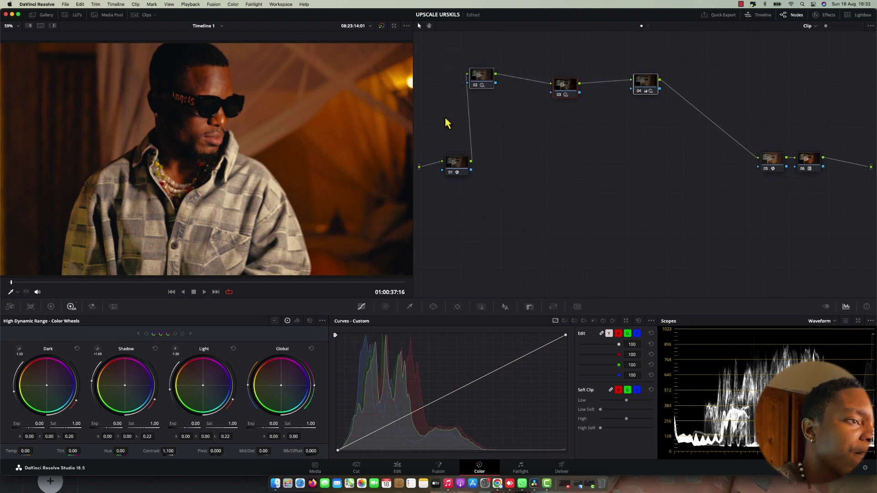
key("super+d")
key("super+d")
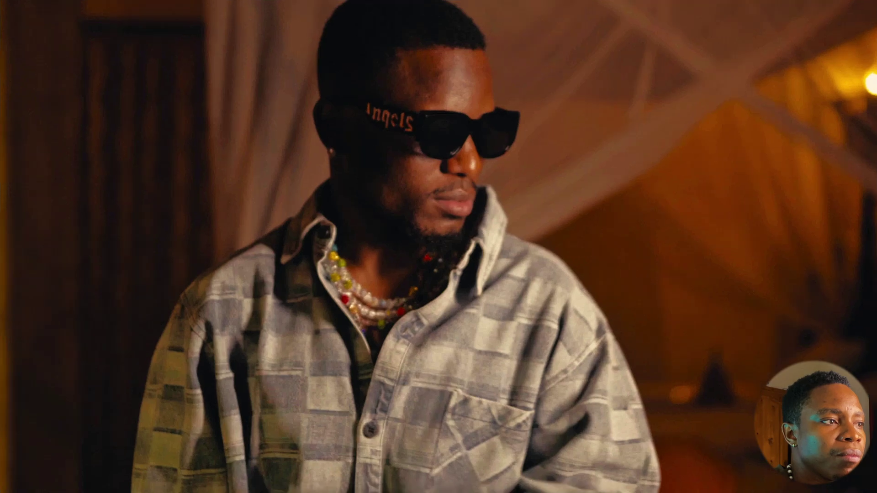
left_click(444, 115)
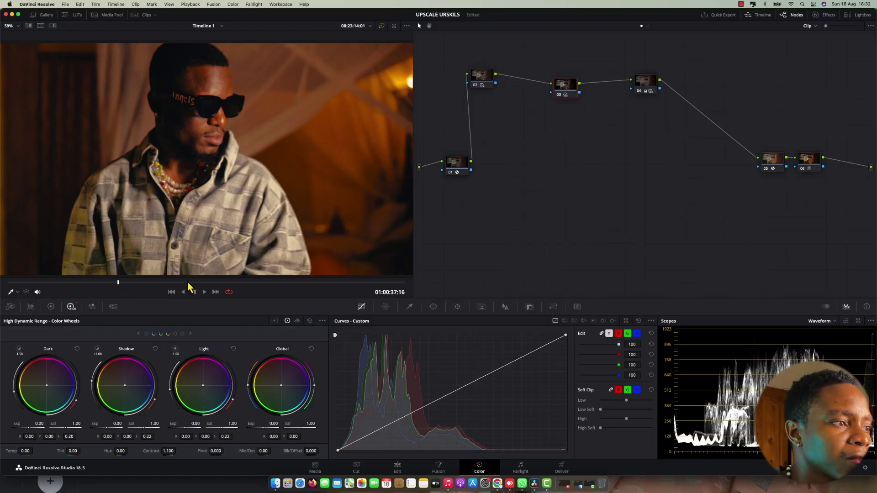
Step: Check the grade at several points along the clip and return to its beginning
left_click(201, 289)
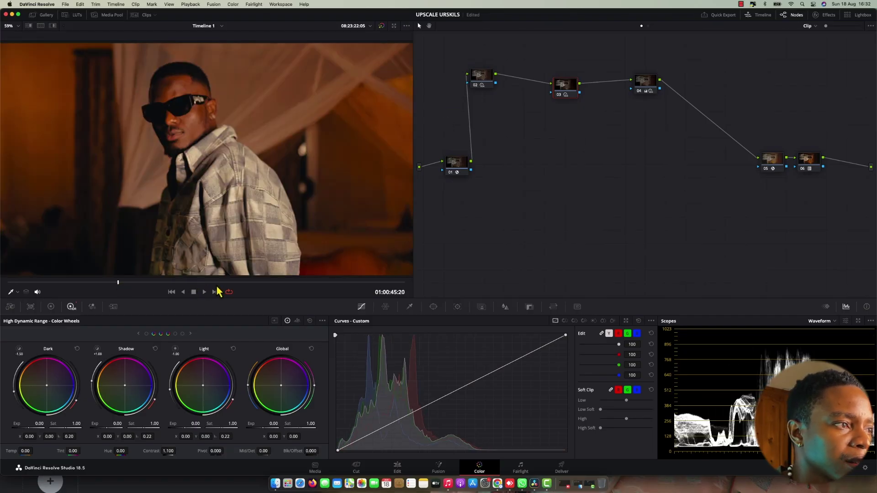
left_click(291, 283)
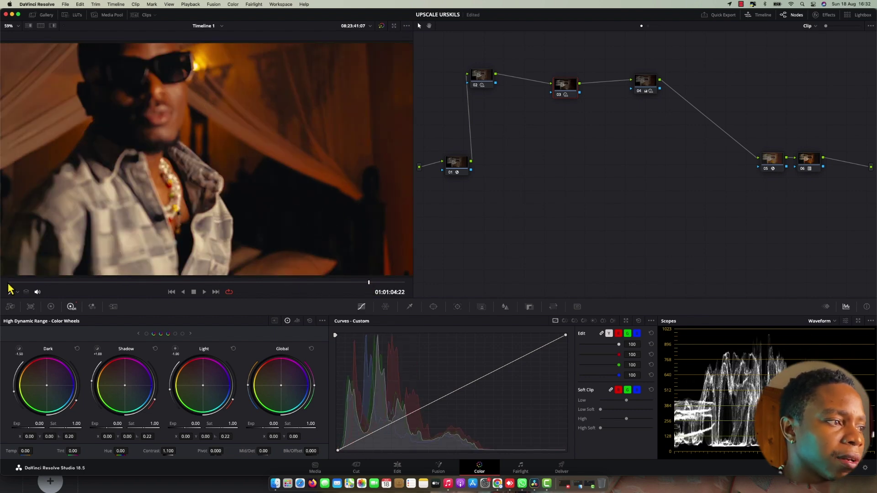
left_click(8, 282)
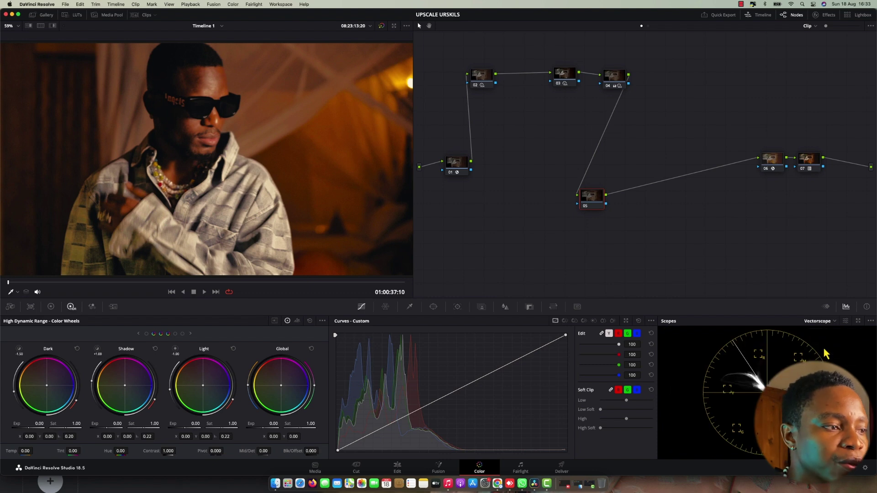
Step: On node 05, set the primaries saturation to 57.40 and balance the offset wheel to 22.86, 24.66 and 25.11
left_click(51, 306)
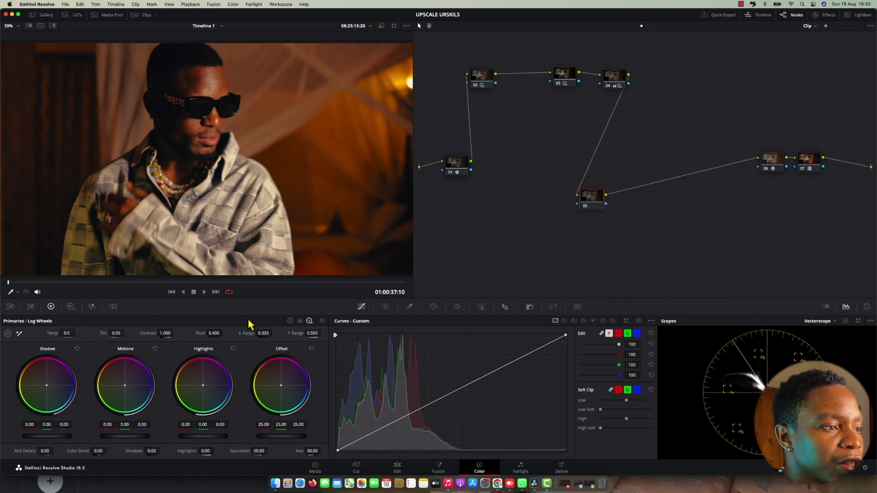
left_click(290, 321)
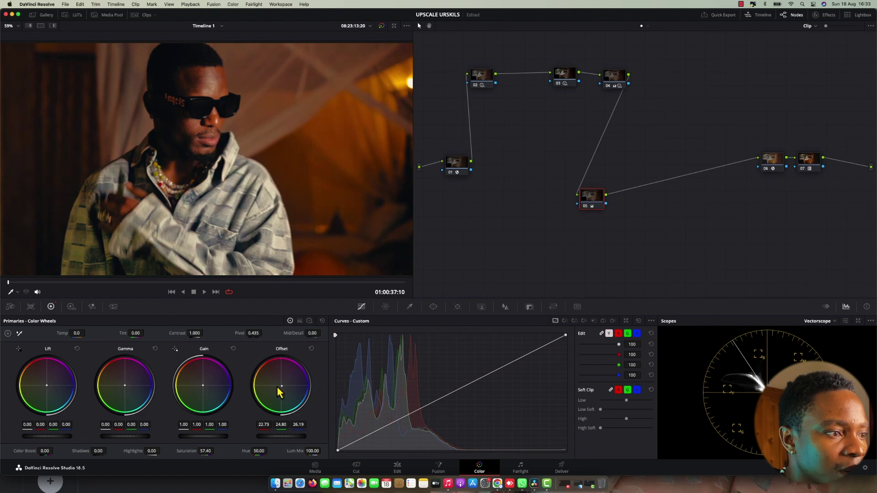
left_click_drag(281, 386, 281, 387)
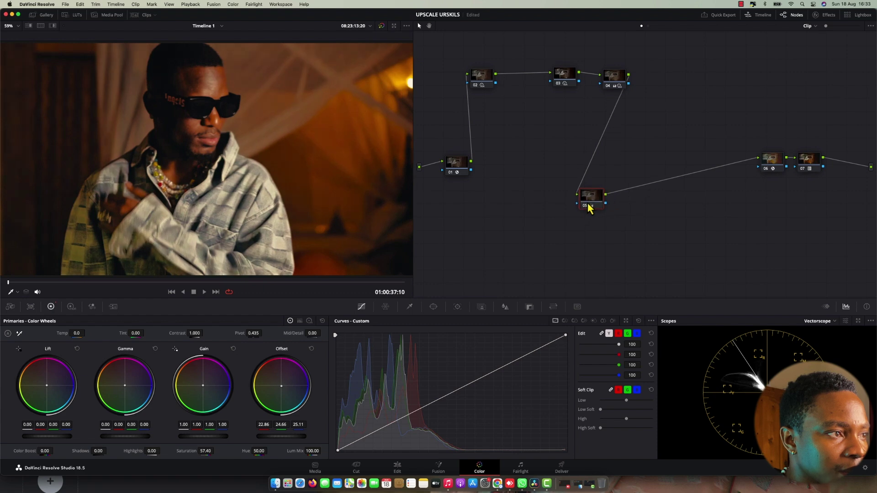
Step: Line up node 05 after node 04, shift node 02 closer to the row, and compare nodes 02 to 05 disabled and enabled
left_click_drag(589, 201, 666, 75)
left_click_drag(488, 81, 507, 81)
left_click_drag(710, 60, 483, 108)
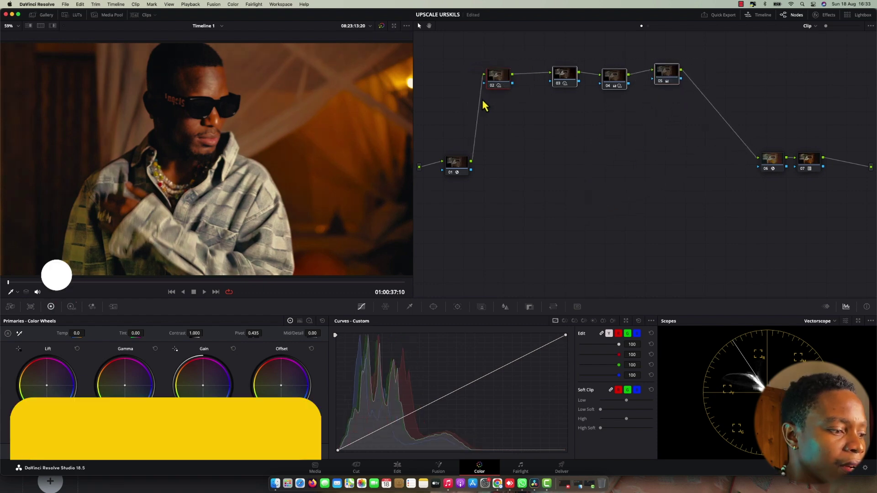
key("super+d")
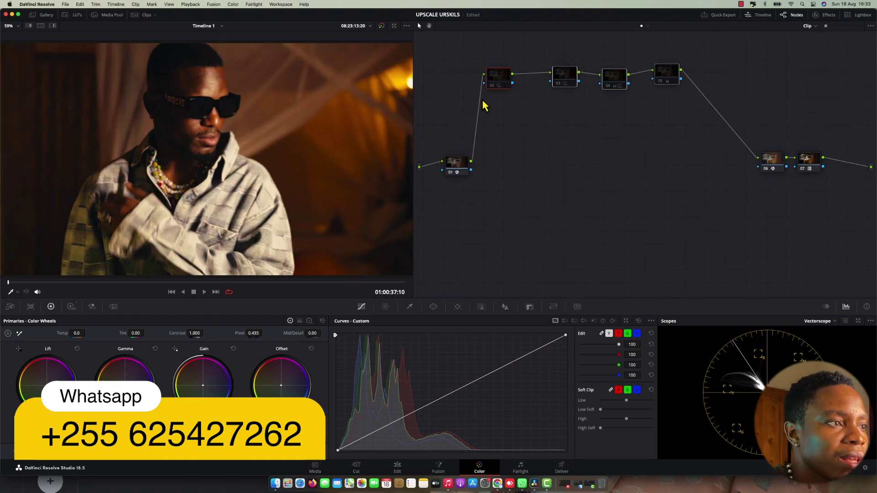
key("super+d")
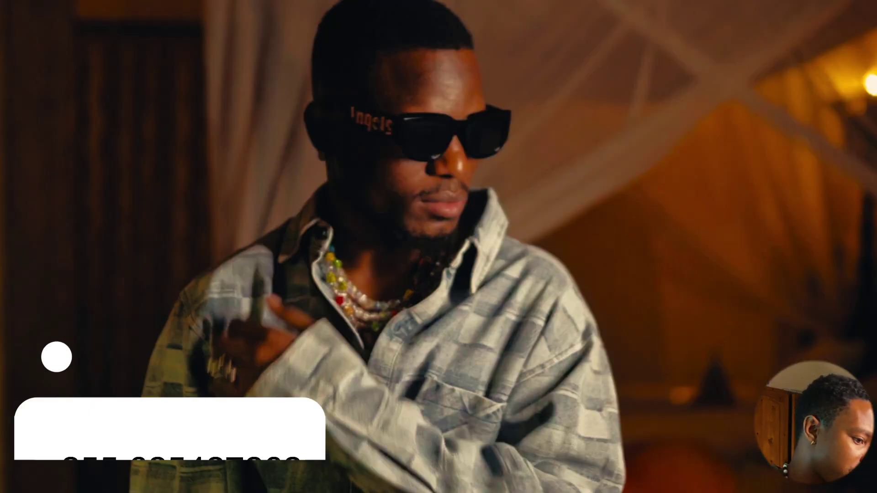
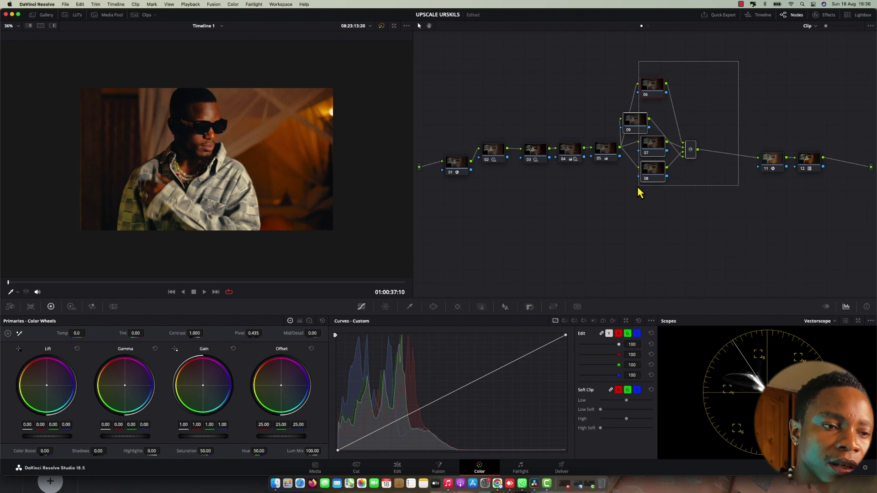
Step: Delete the parallel nodes and their mixer, and reconnect node 05's output to the color space conversion node near the output
key("Delete")
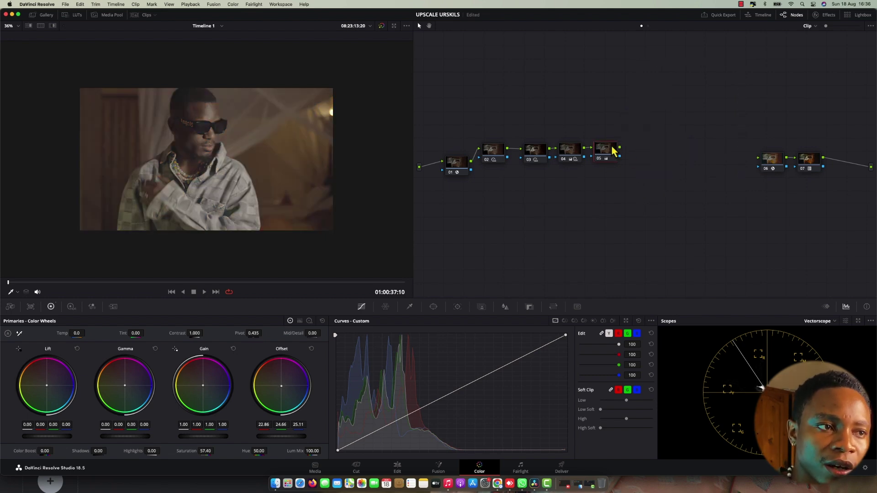
left_click_drag(619, 148, 760, 159)
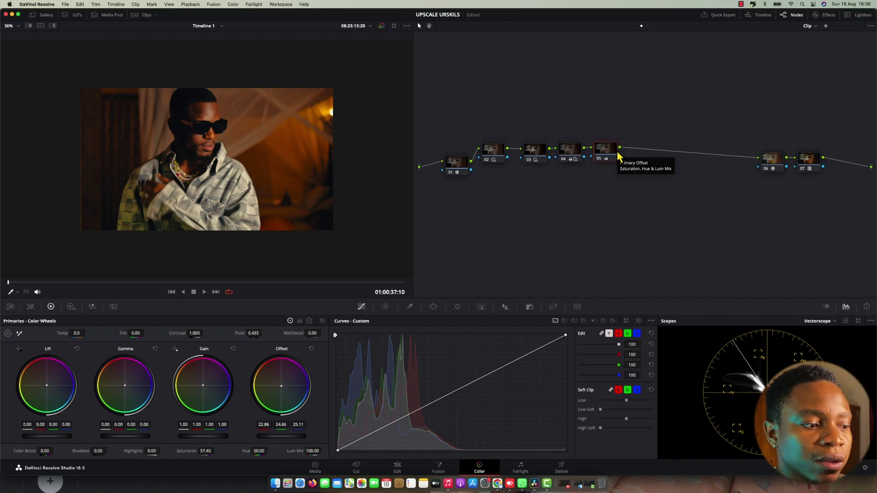
Step: Add a serial node after node 05 with three parallel nodes, and centre the stack of four on the node row
key("alt+s")
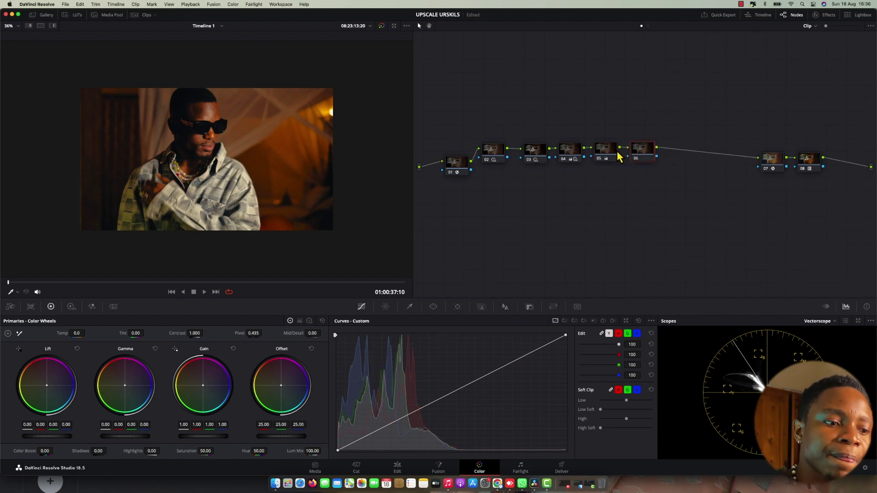
key("alt+p")
key("alt+p")
key("alt+p")
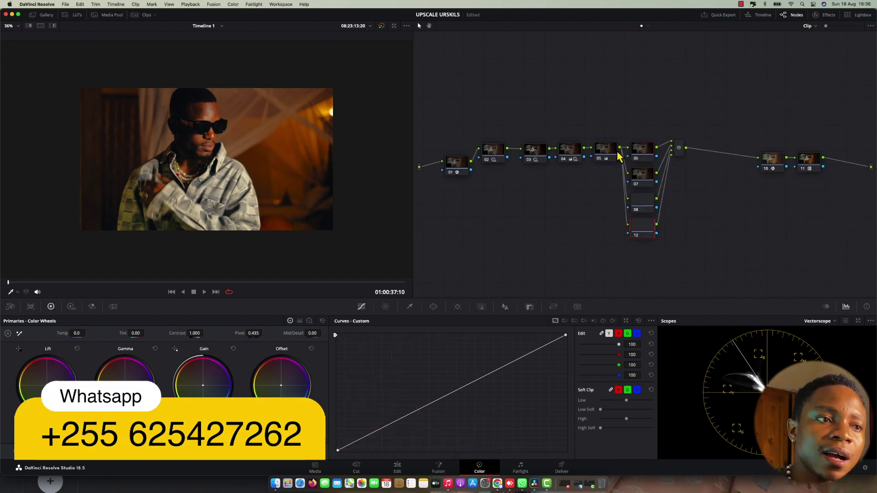
left_click_drag(654, 106, 630, 250)
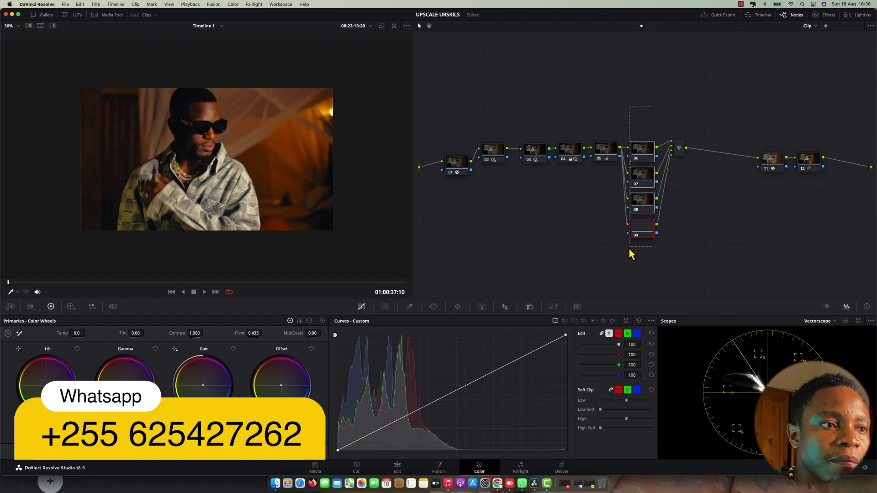
left_click_drag(644, 153, 646, 120)
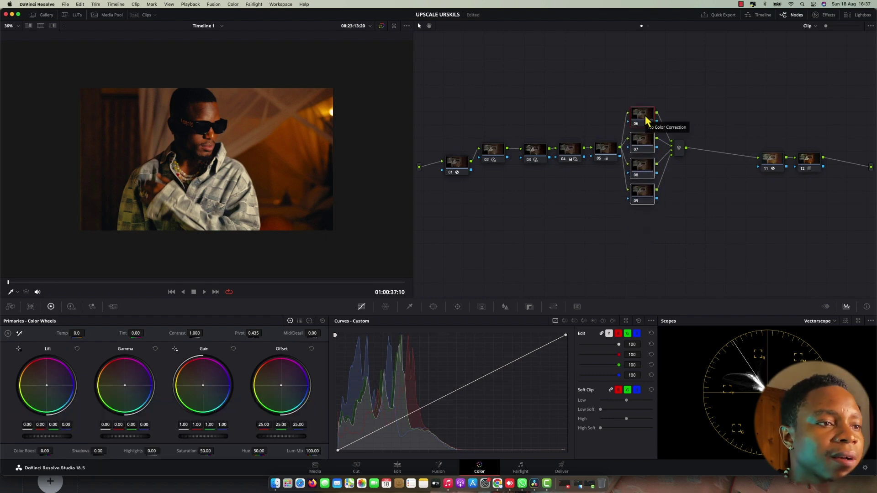
left_click(695, 43)
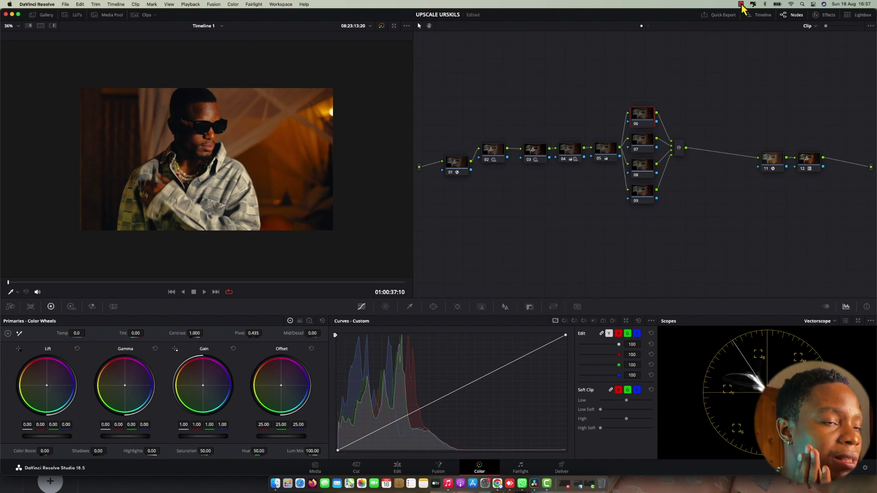
Step: Save the project and set node 06's key output gain to 0.3
key("super+s")
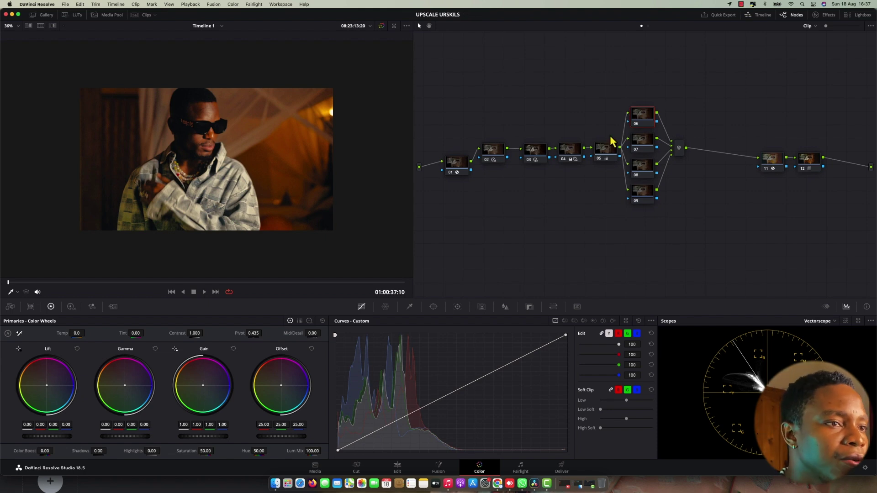
left_click(529, 306)
left_click(584, 391)
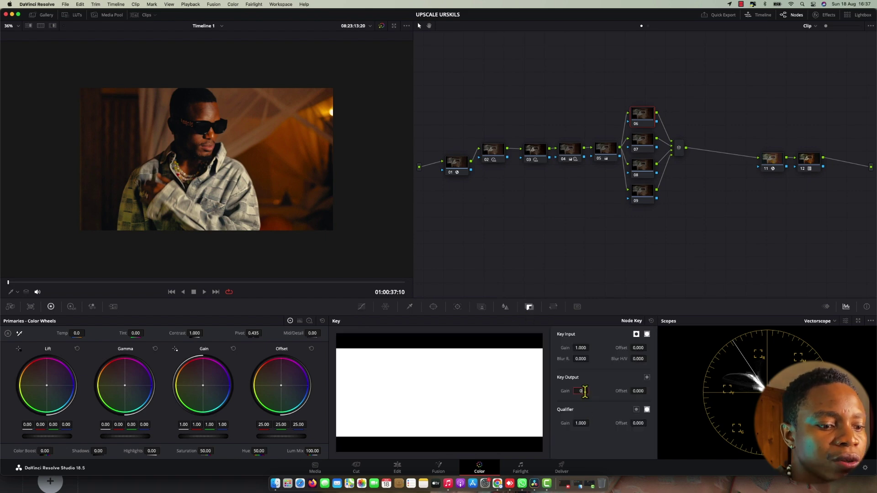
type("0.3")
key("Return")
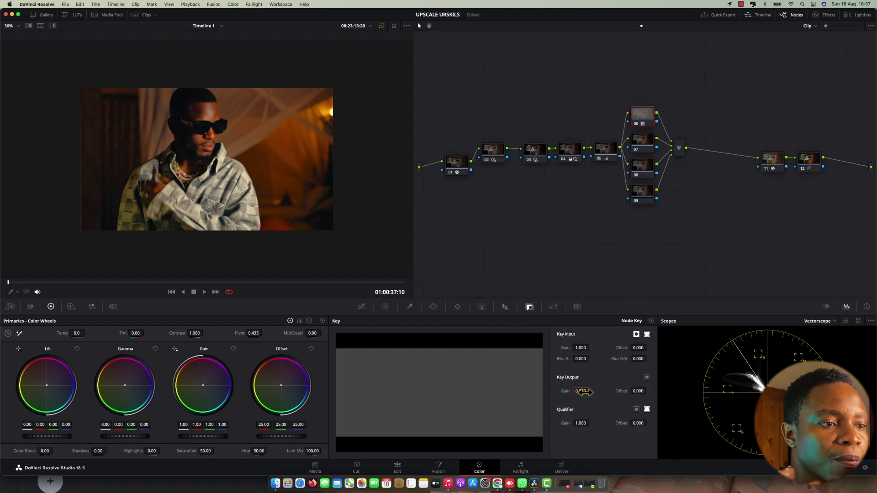
Step: Browse the LUT library to the DirectorQim package, look through its Skintone folder, and open its Look DNA folder
left_click(76, 15)
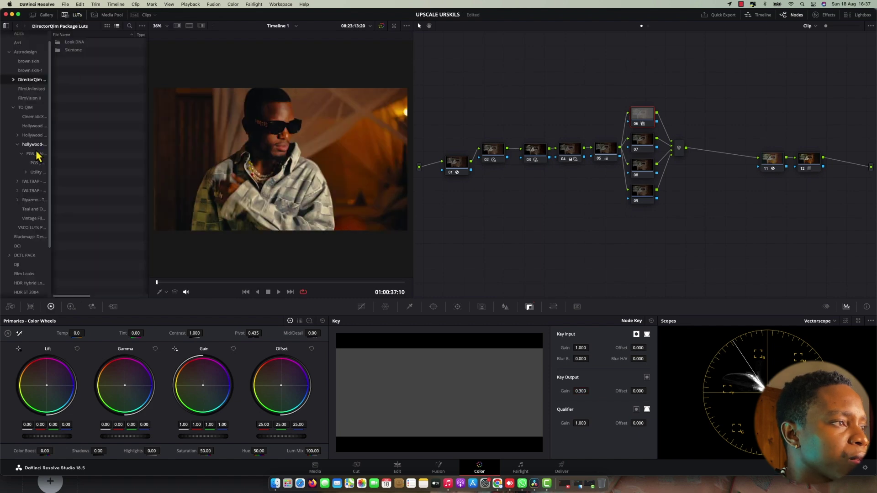
double_click(73, 50)
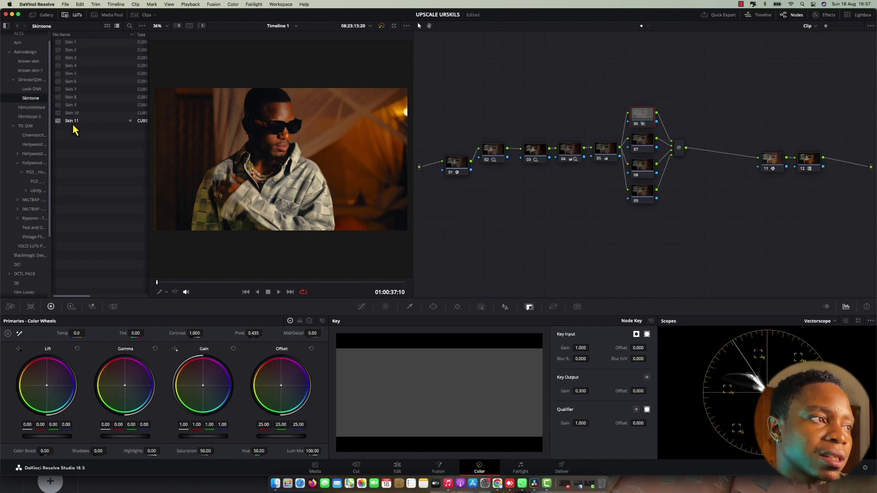
left_click(18, 27)
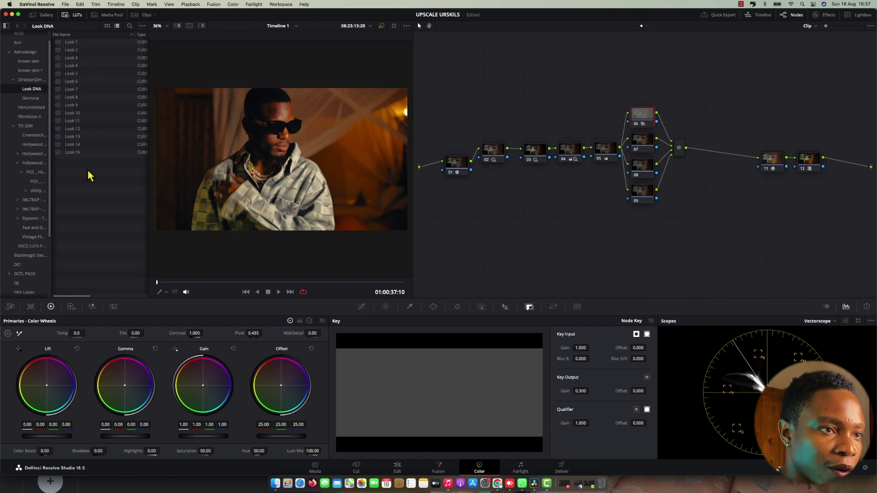
Step: Try the Look DNA LUTs from Look 1 through Look 15 in turn on node 06
double_click(83, 44)
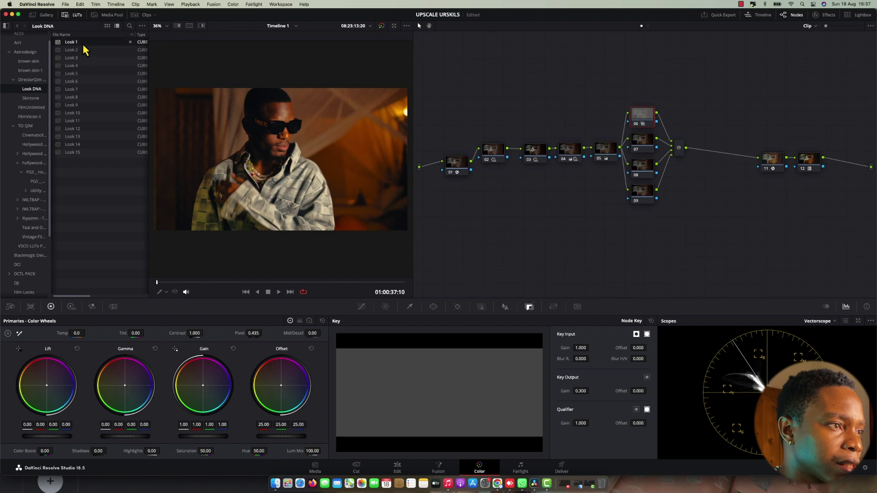
double_click(83, 49)
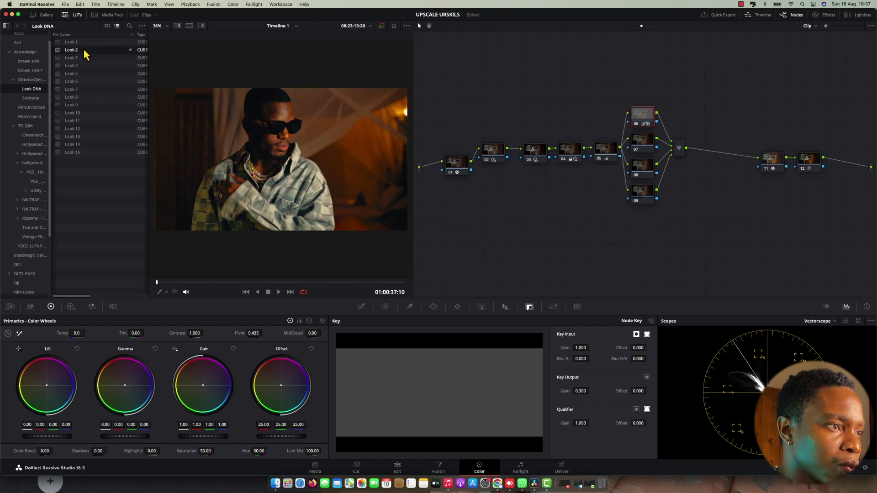
double_click(83, 58)
double_click(83, 65)
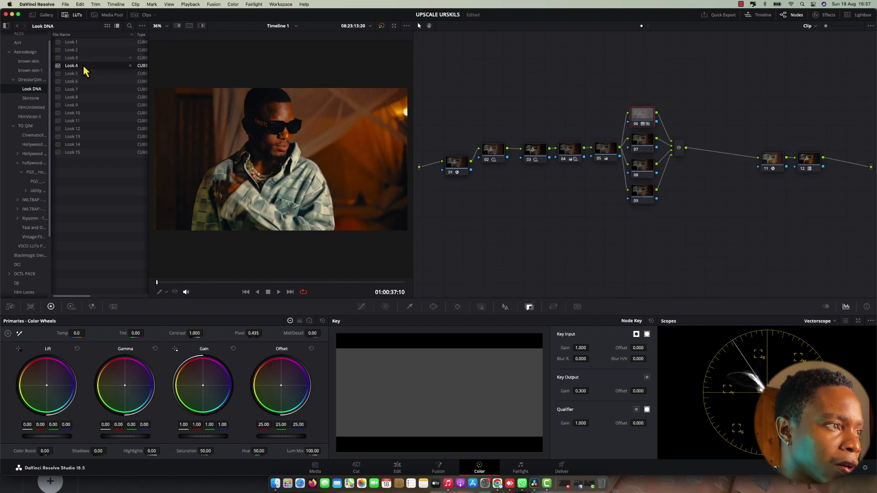
double_click(81, 73)
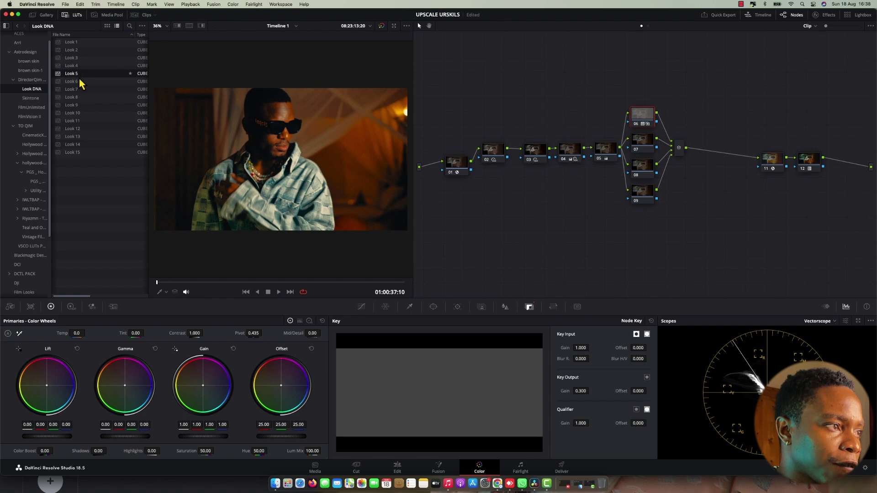
double_click(80, 82)
double_click(79, 90)
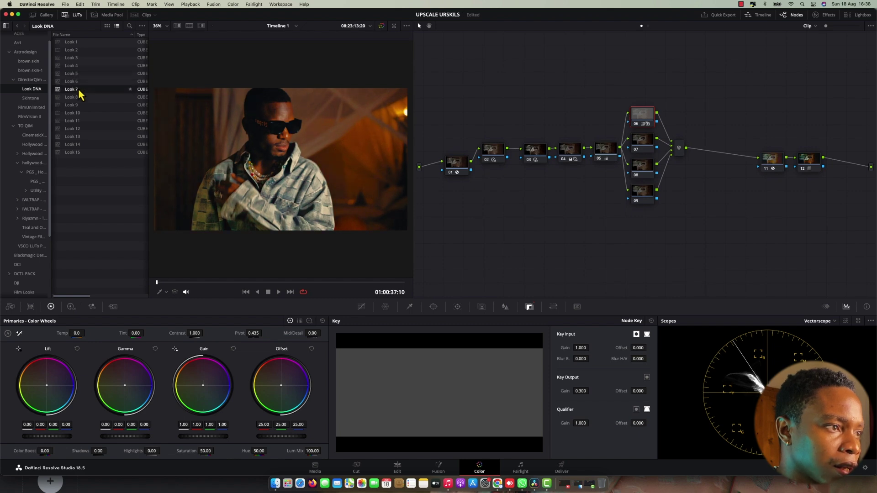
double_click(79, 98)
double_click(79, 105)
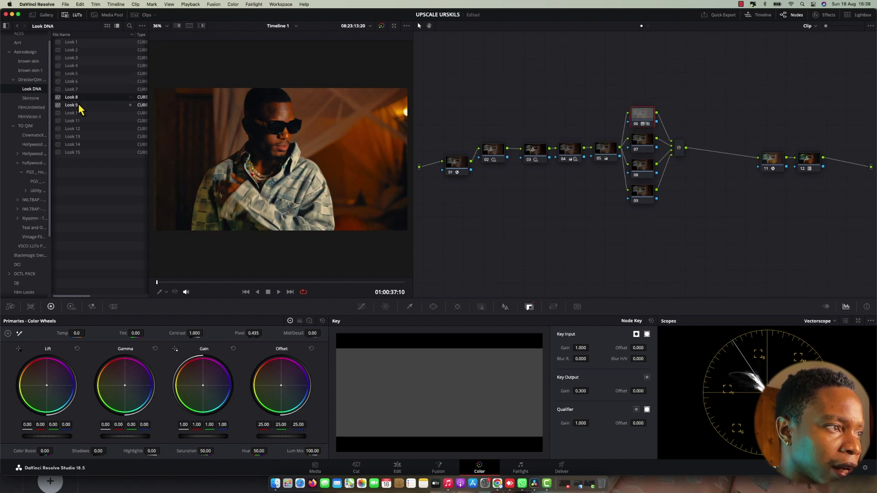
double_click(78, 113)
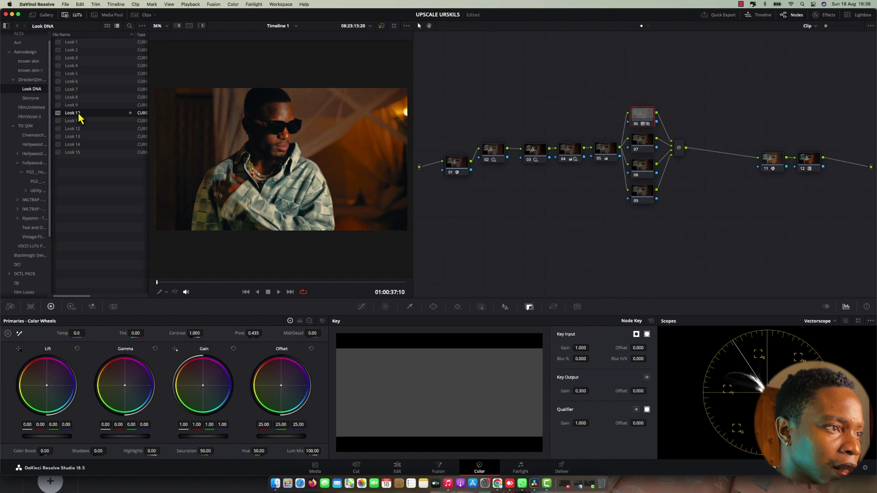
double_click(80, 121)
double_click(78, 129)
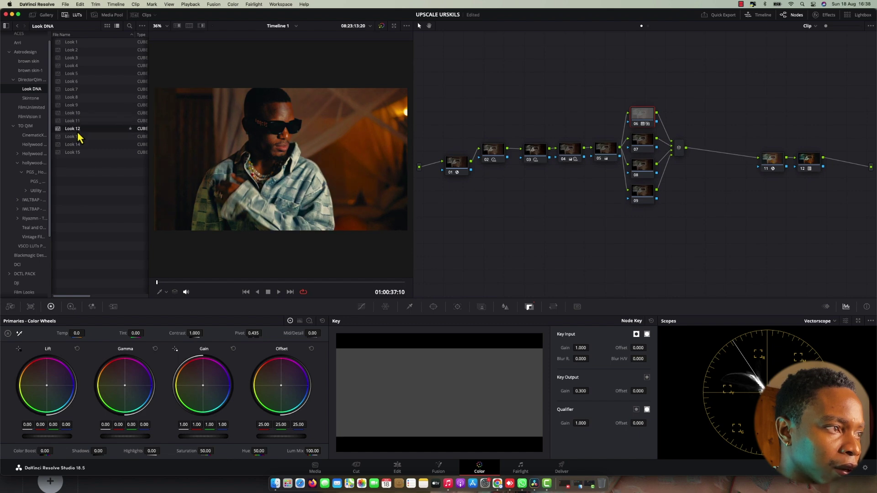
double_click(79, 137)
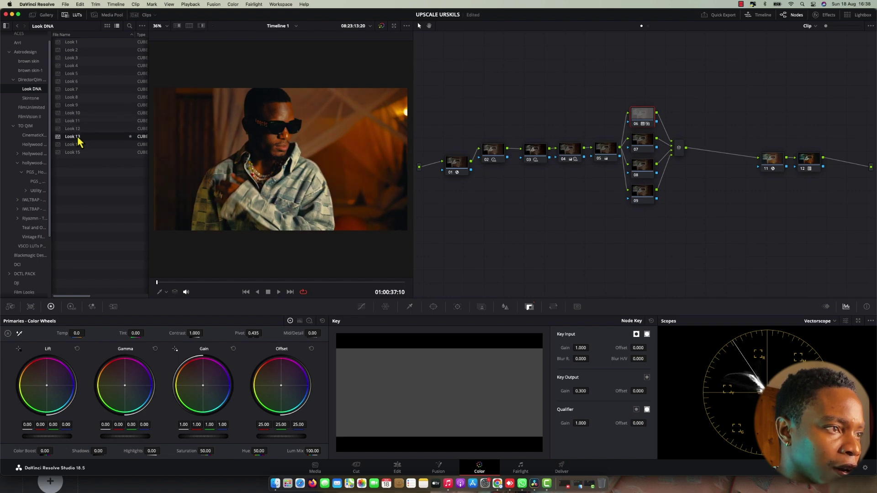
double_click(78, 145)
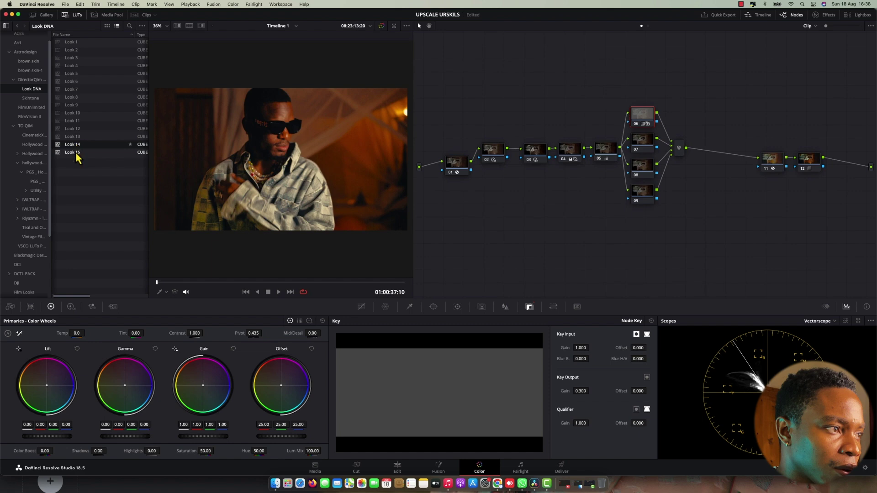
double_click(76, 153)
Step: Compare the Look 1 to Look 4 LUTs again on node 06, apply Look 3, and check the image with the LUT browser closed
double_click(77, 43)
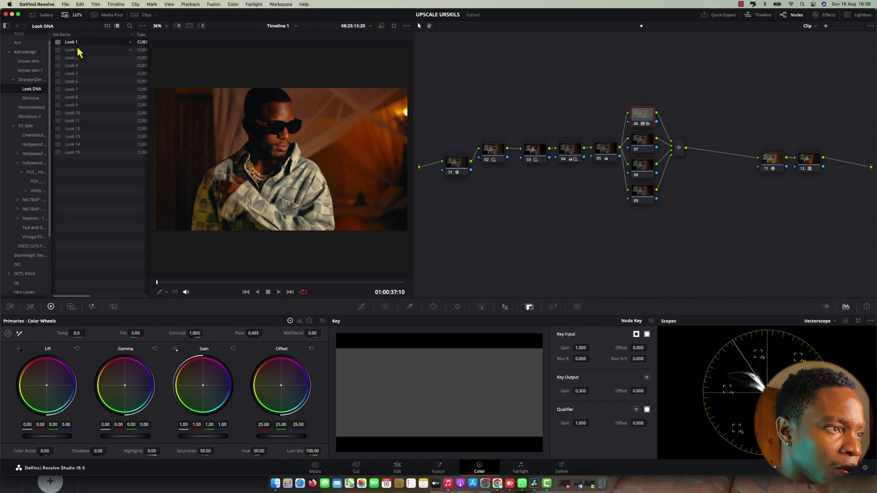
double_click(78, 49)
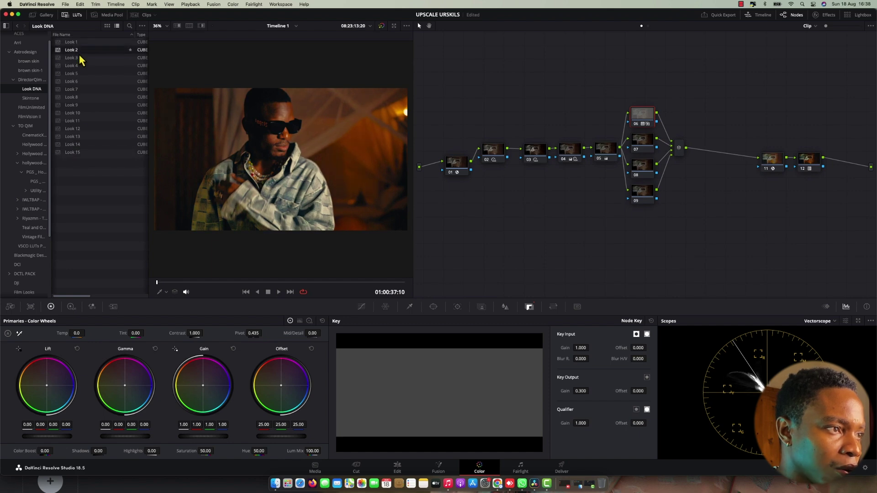
double_click(80, 58)
double_click(79, 50)
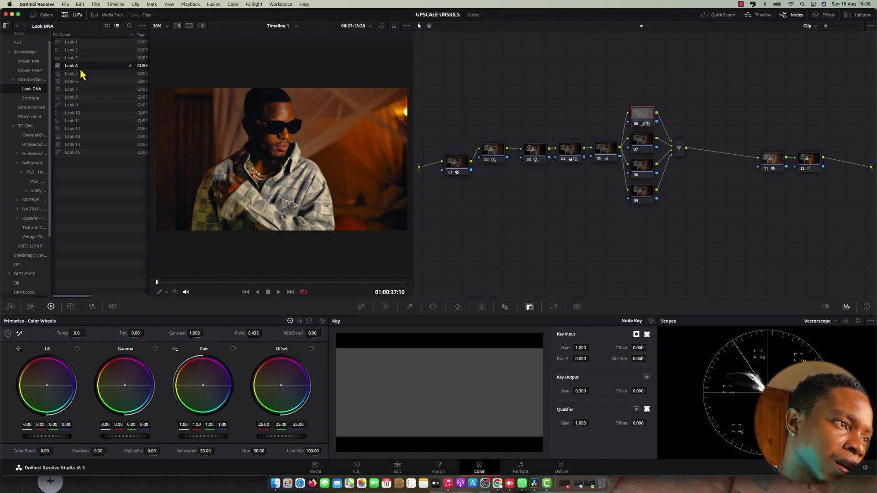
double_click(79, 50)
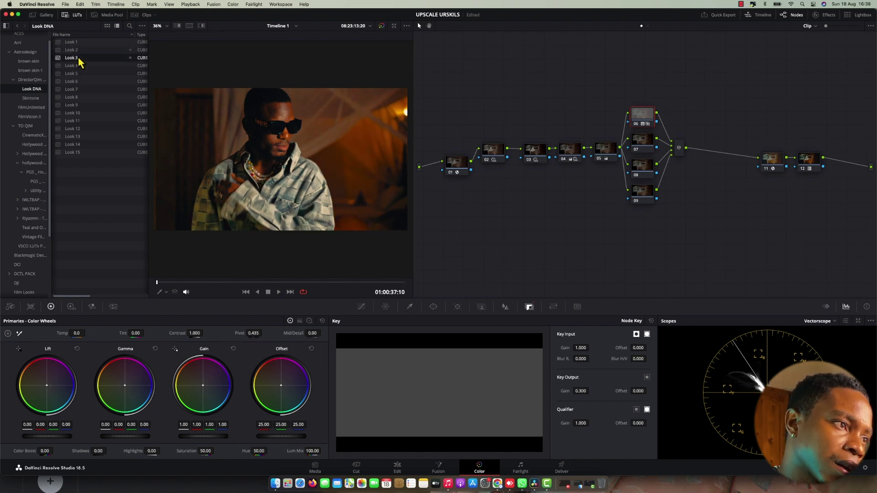
double_click(79, 58)
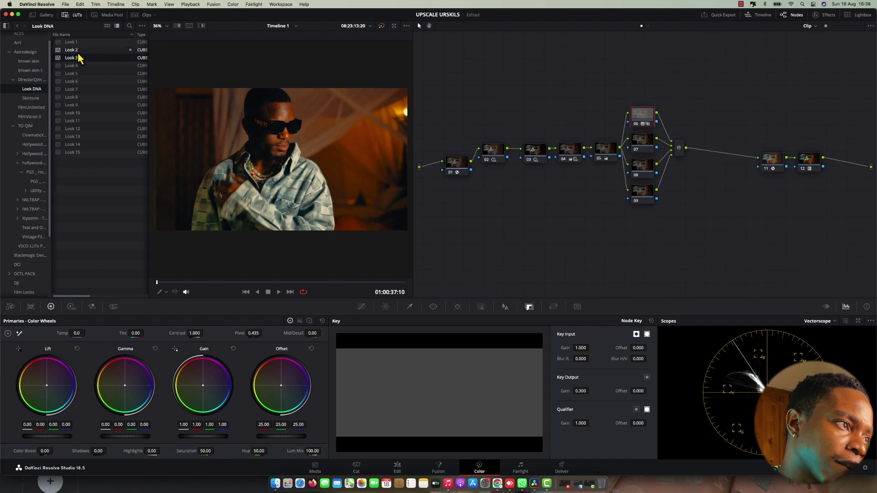
left_click(76, 15)
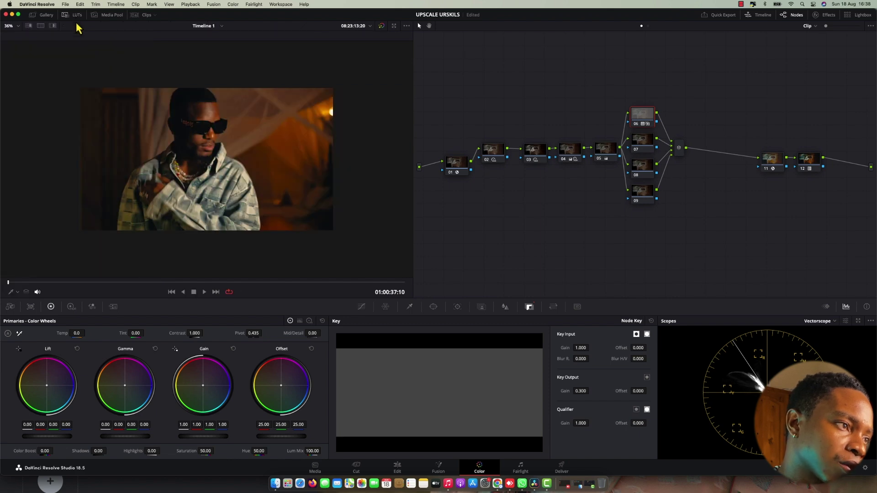
scroll(179, 182, "up", 4)
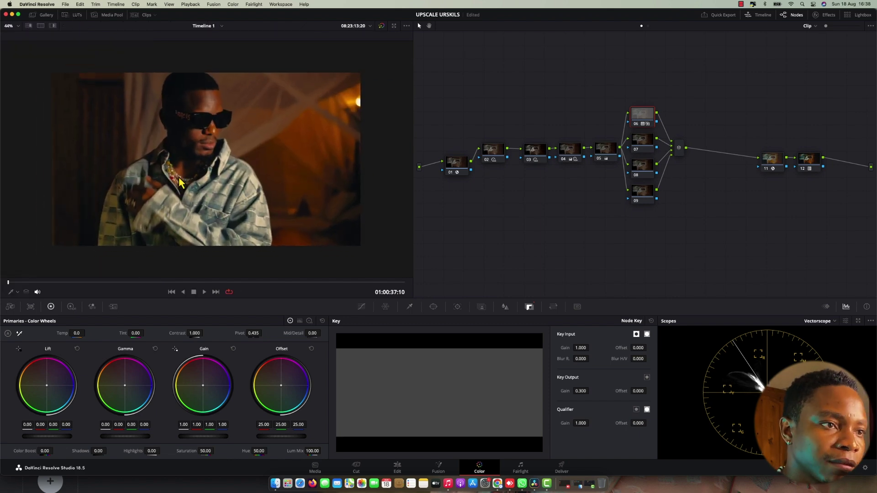
left_click(74, 15)
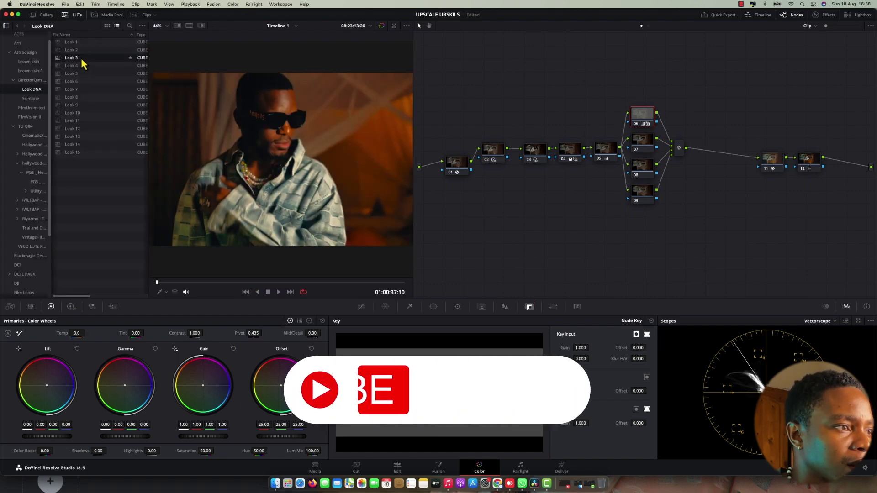
left_click(76, 15)
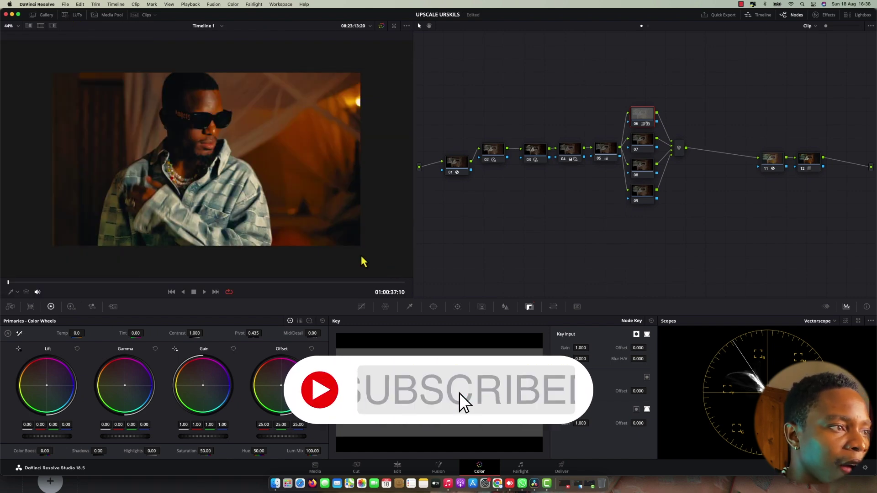
Step: Compare the image with node 06 disabled and enabled, and check the look in full screen
scroll(360, 260, "down", 1)
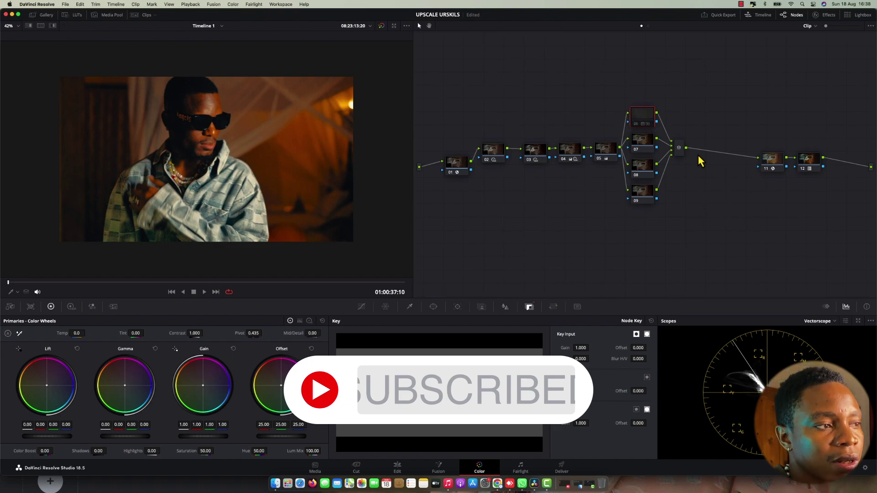
key("super+f")
key("super+f")
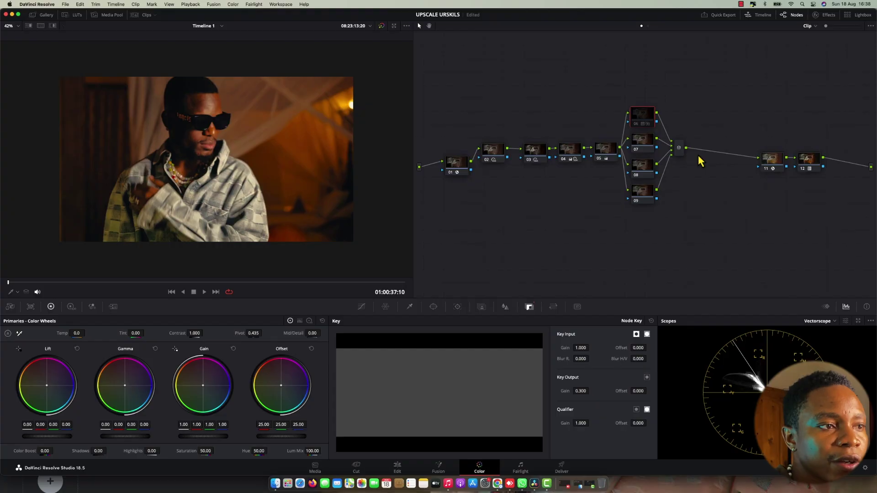
key("super+f")
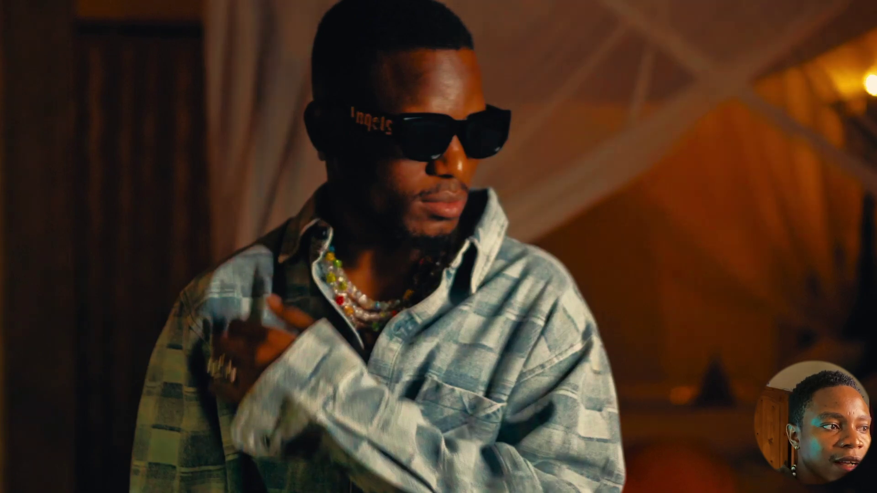
key("super+f")
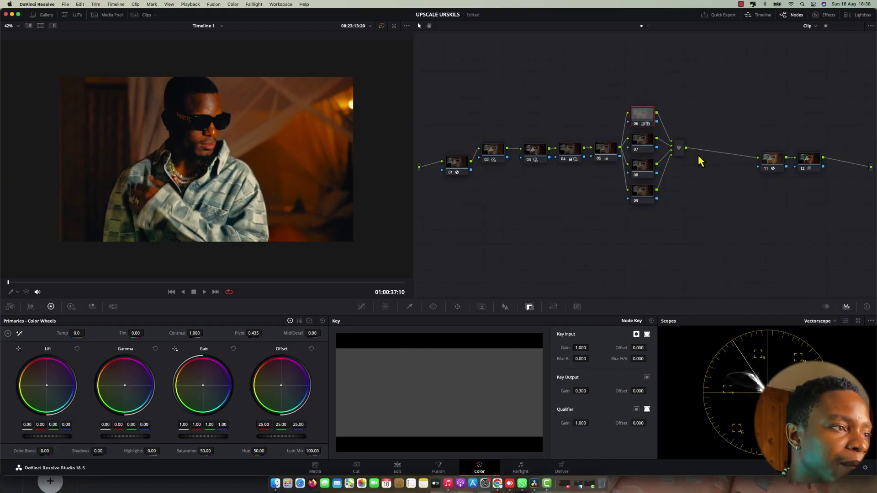
Step: On node 07, lower the orange skin hues in the Hue Vs Sat curve to saturation 0.81 at input hue 284.99
left_click(642, 140)
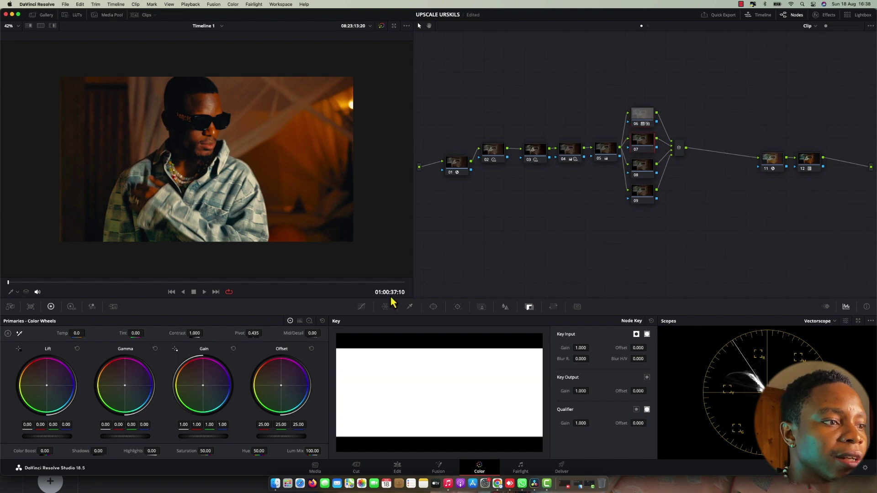
left_click(361, 306)
left_click(575, 321)
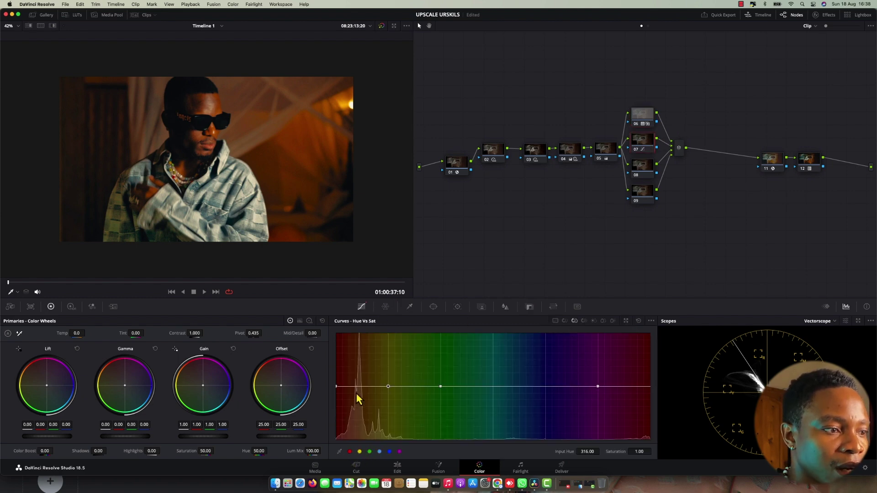
left_click_drag(357, 396, 361, 395)
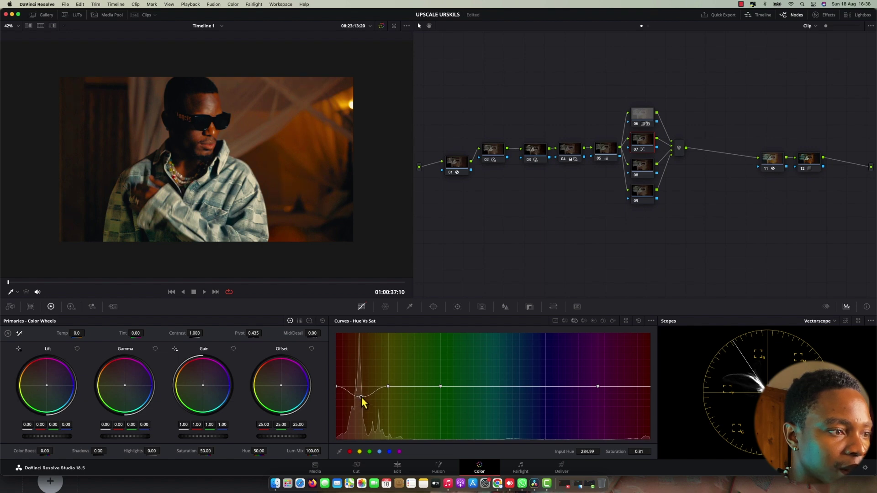
Step: On node 07's Hue Vs Hue curve, move the yellow point to input hue 322.59 with hue rotate 5.18, and compare the node disabled and enabled
left_click(564, 322)
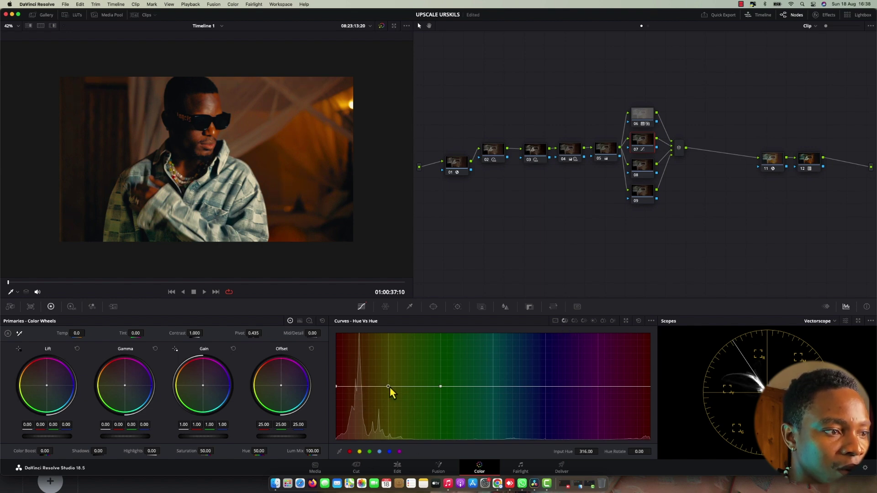
left_click_drag(390, 387, 393, 386)
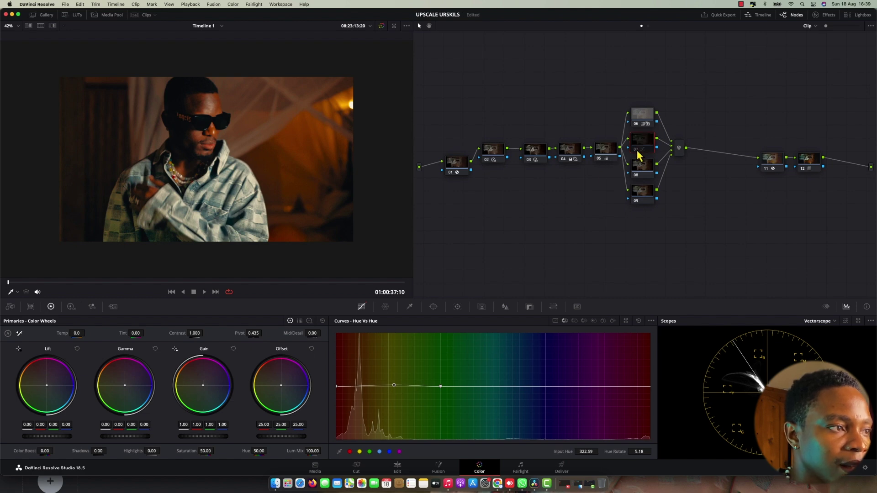
scroll(350, 196, "up", 2)
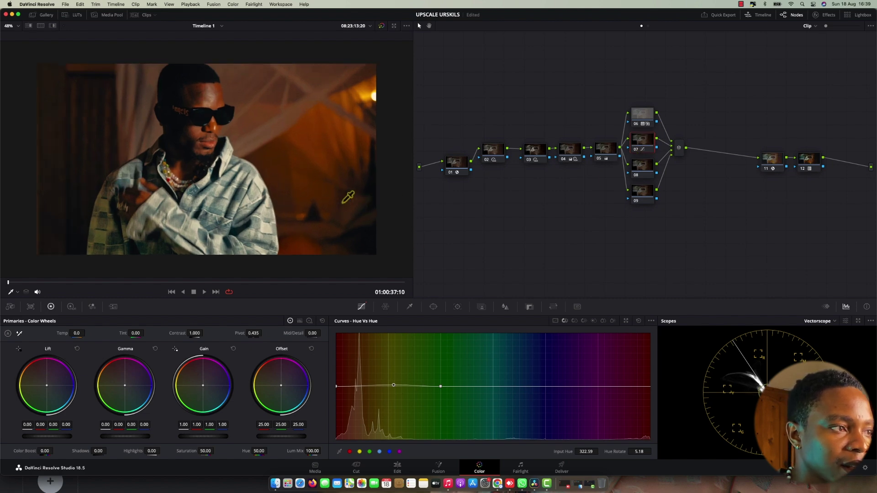
Step: On node 08, switch to the HSL color space, leave only the saturation channel active, and raise the master gain to 1.18
left_click(644, 174)
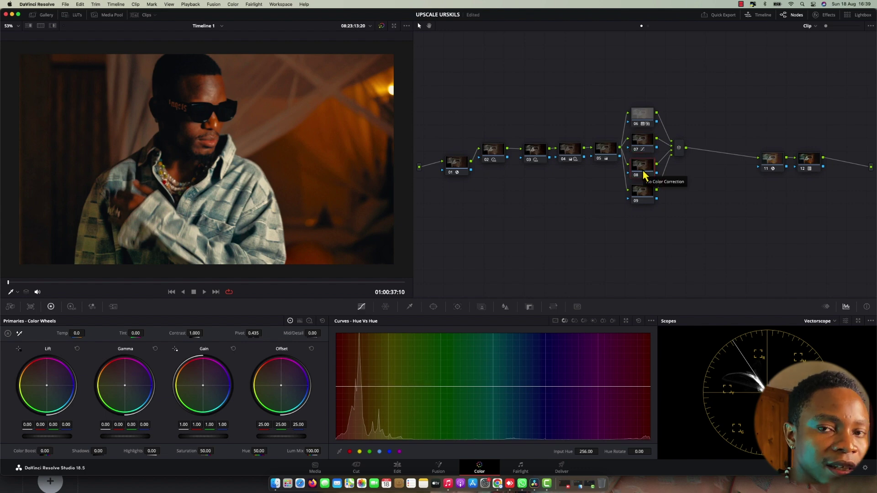
right_click(642, 175)
mouse_move(687, 261)
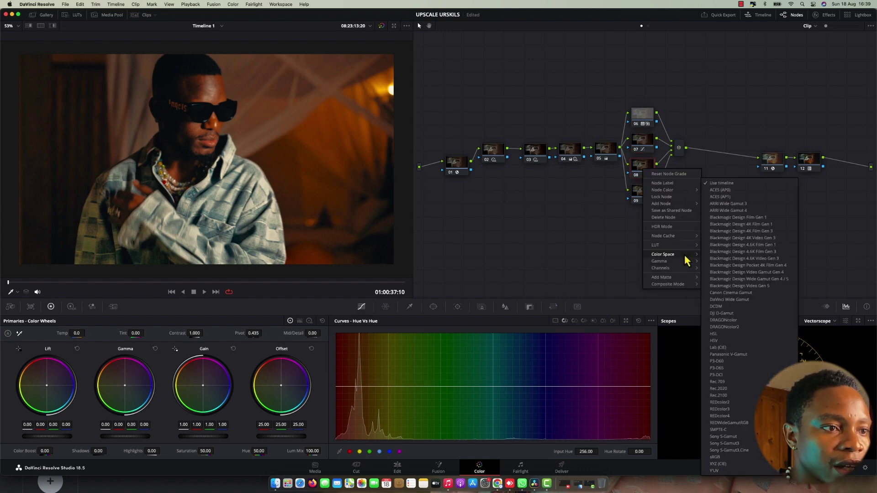
left_click(720, 334)
right_click(649, 173)
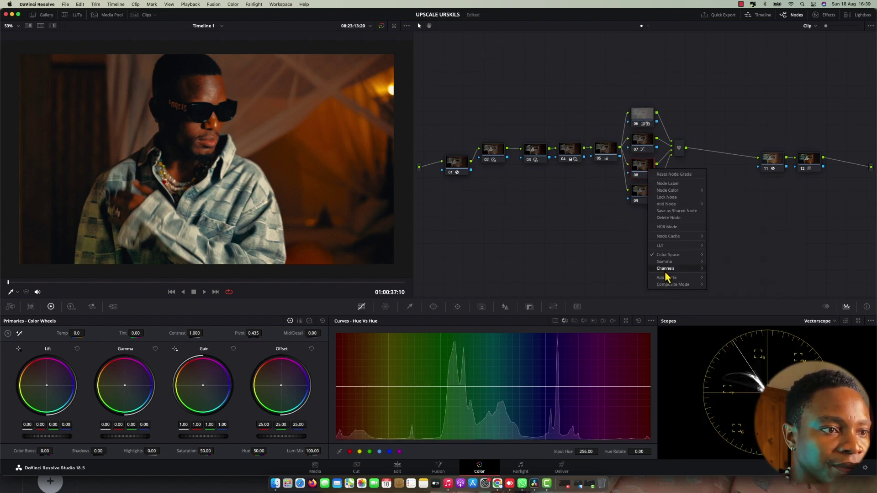
right_click(640, 178)
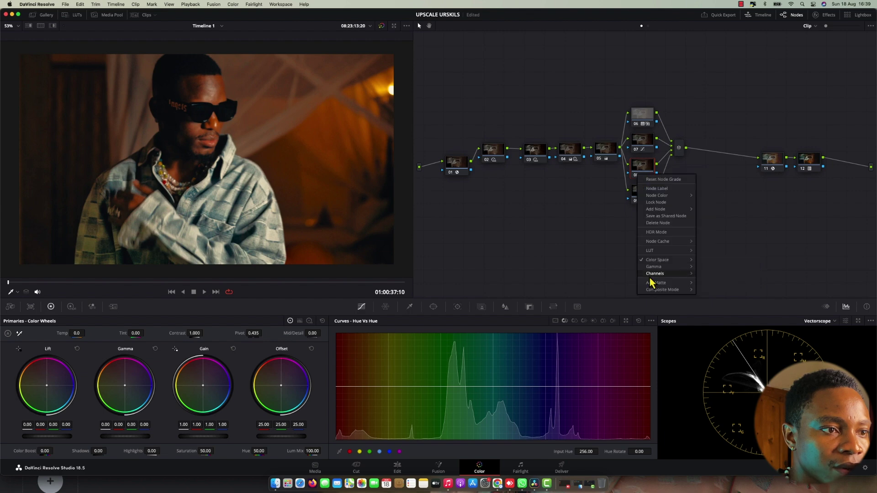
left_click(649, 175)
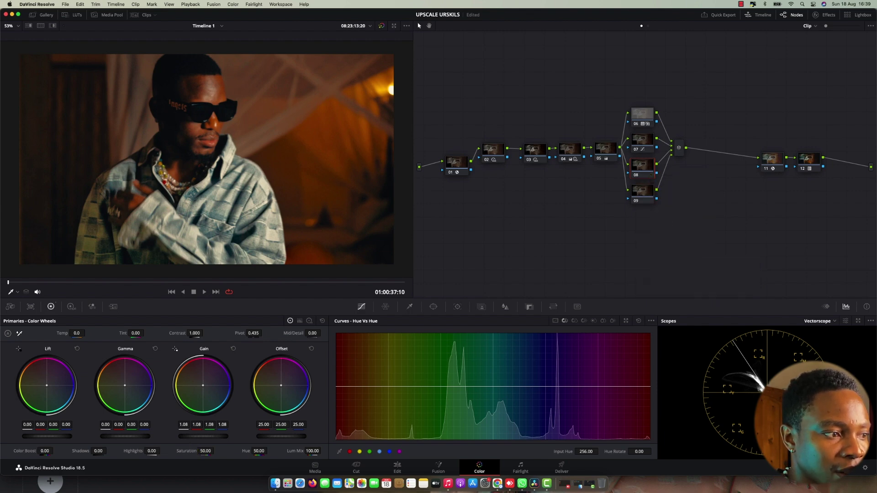
left_click_drag(203, 436, 206, 437)
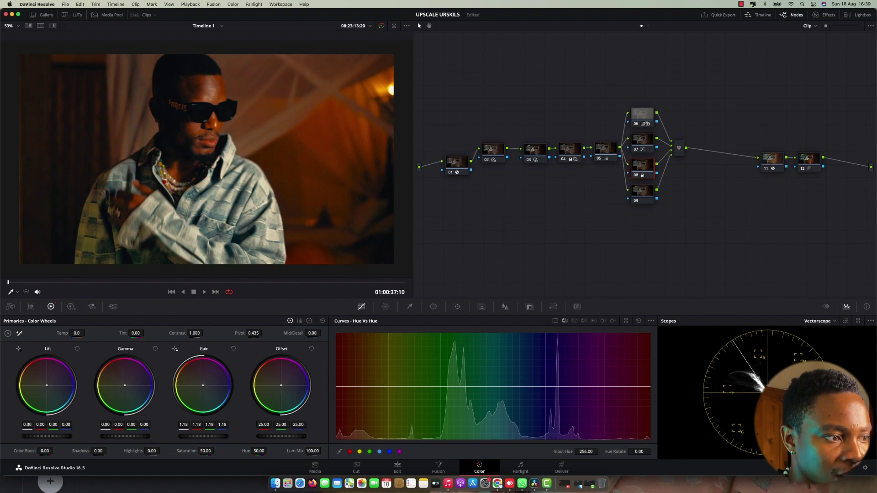
Step: On node 07's Hue Vs Sat curve, lower the orange skin hues further and set the red point to input hue 259.53, saturation 0.88
left_click(642, 140)
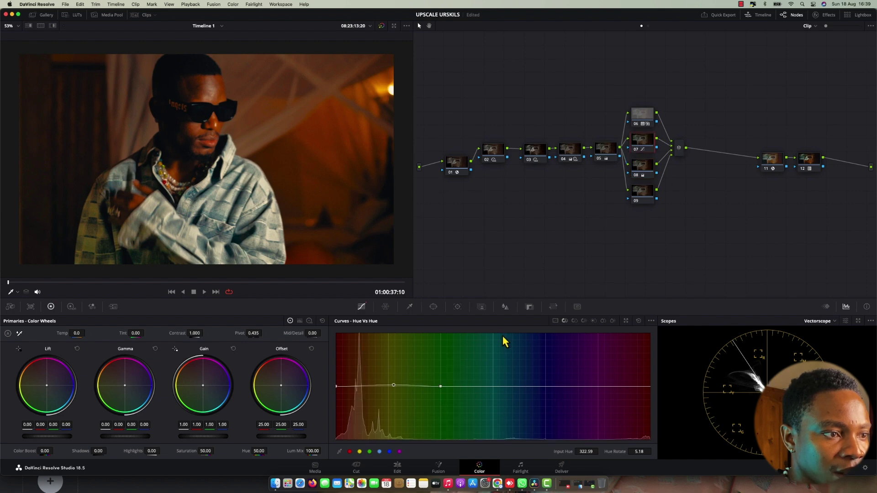
left_click(574, 320)
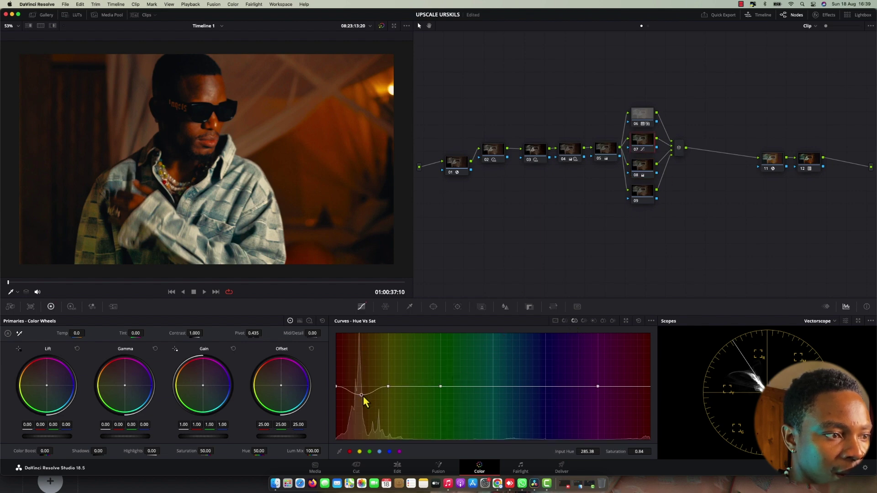
left_click_drag(363, 386, 338, 388)
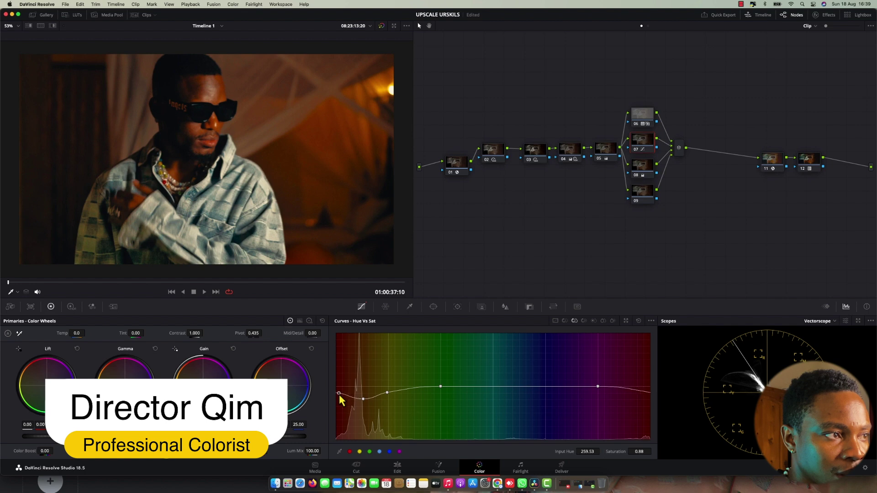
Step: Find the Contrast Pop effect by searching the effects library for POP and apply it to node 09
left_click(646, 196)
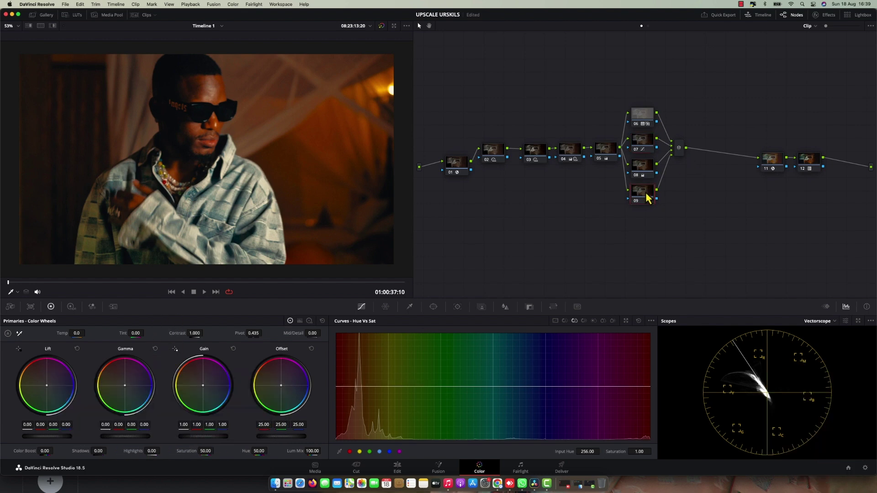
left_click(795, 18)
left_click(791, 18)
left_click(818, 17)
left_click(858, 26)
type("P")
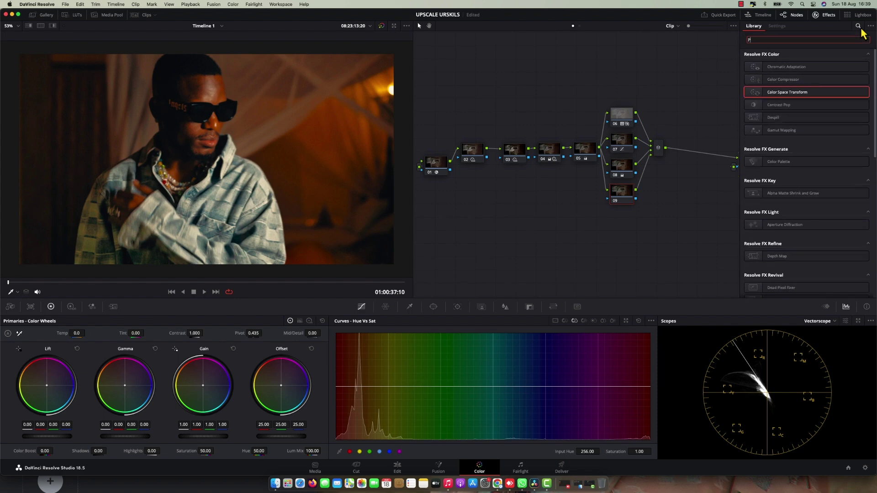
type("OP")
left_click_drag(822, 67, 623, 201)
Step: Set Contrast Pop's detail amount to 0.046 and its global blend to 0.175 on node 09, and close the effects library
mouse_move(809, 65)
left_mouse_down()
mouse_move(818, 69)
mouse_move(793, 73)
mouse_move(813, 66)
left_mouse_up()
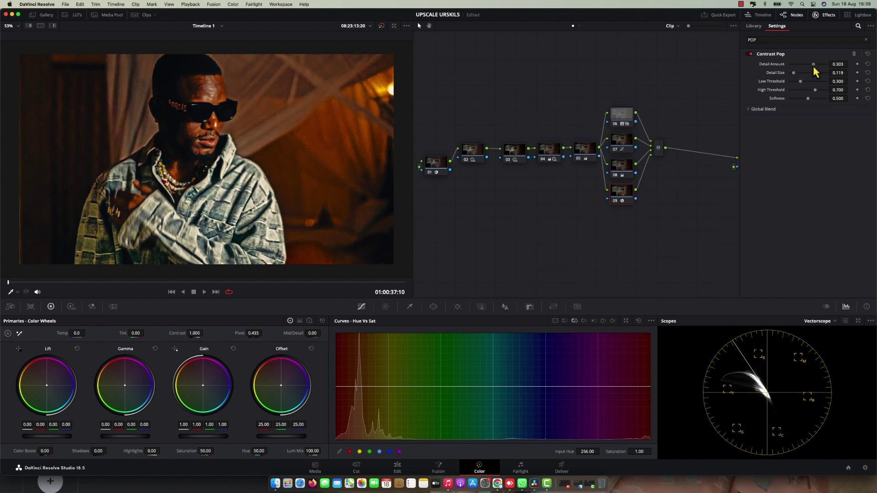
left_click(772, 110)
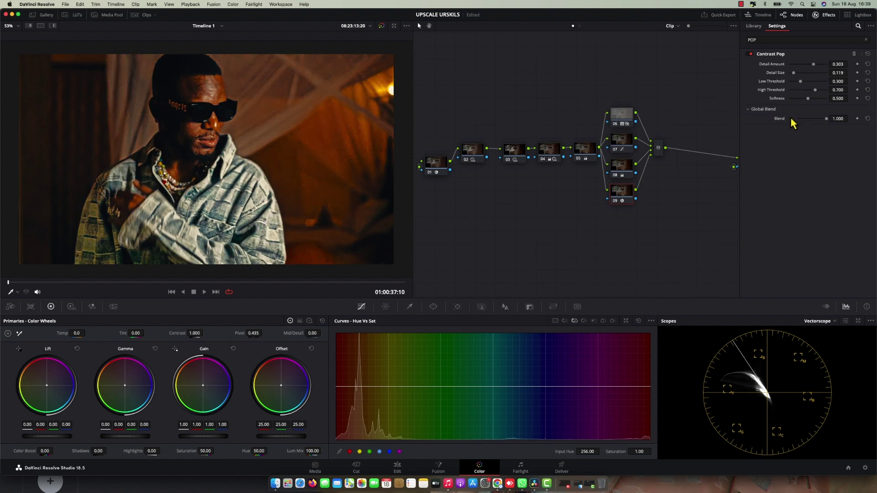
left_click(796, 118)
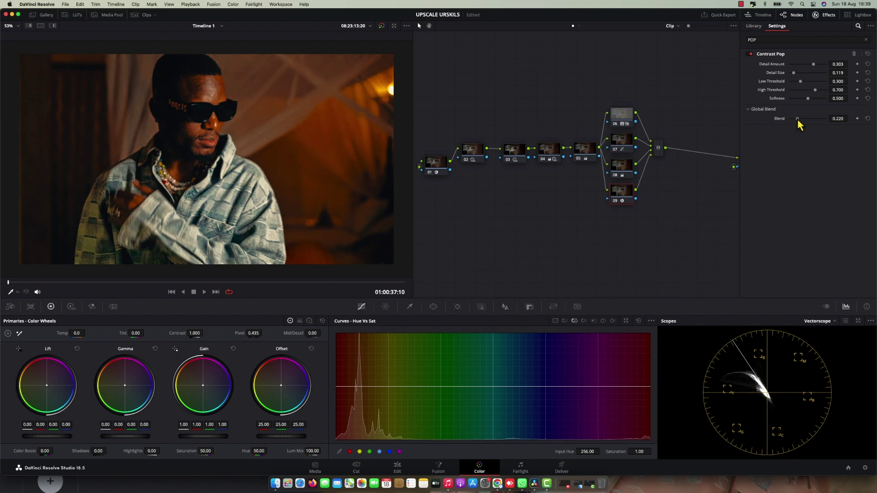
left_click_drag(798, 119, 836, 121)
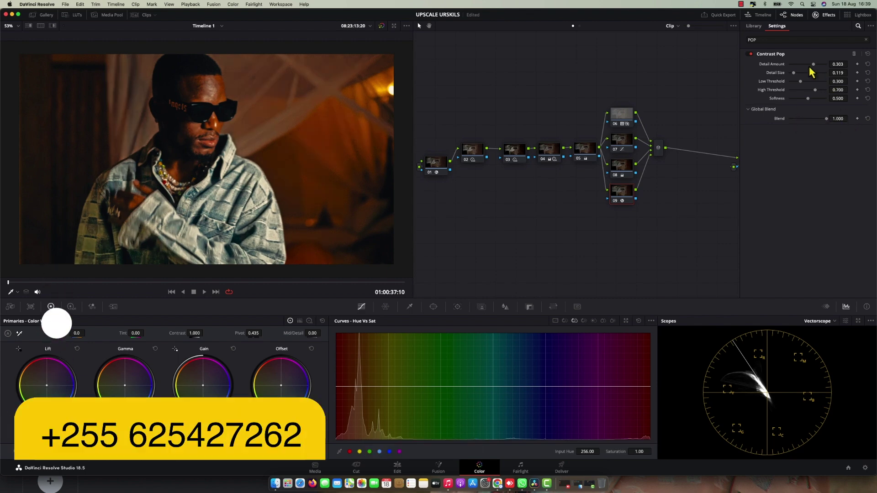
left_click_drag(810, 68, 808, 68)
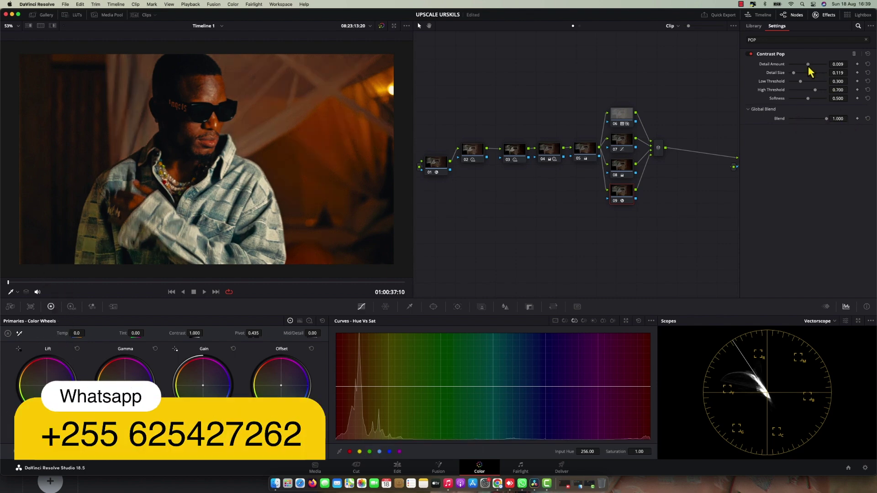
left_click(796, 118)
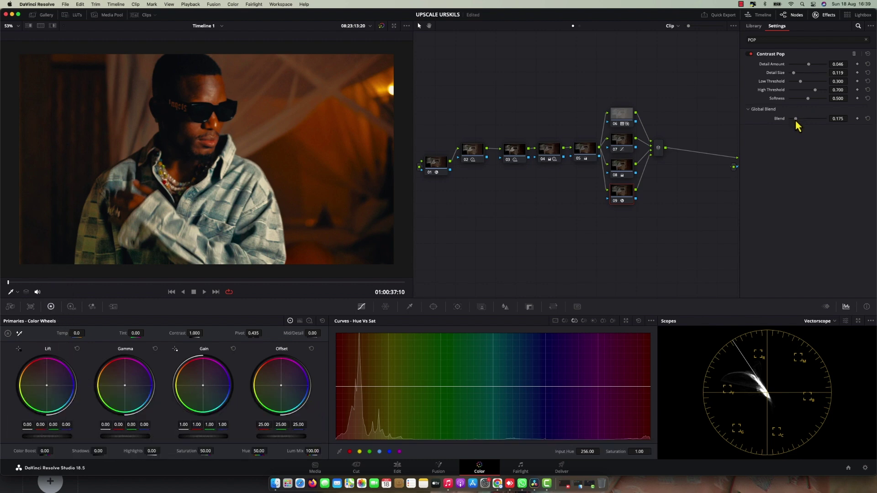
left_click(824, 14)
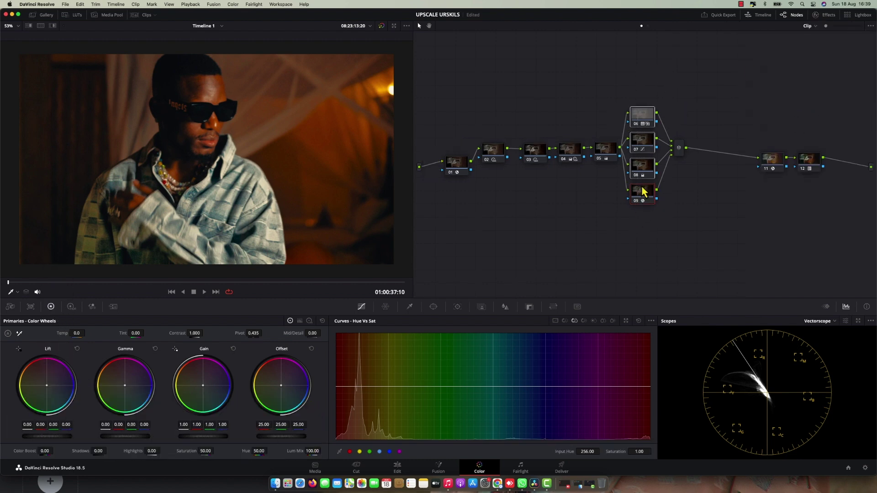
Step: Check the grade in full screen and compare the image with parallel nodes 06 to 09 toggled off and on
key("super+f")
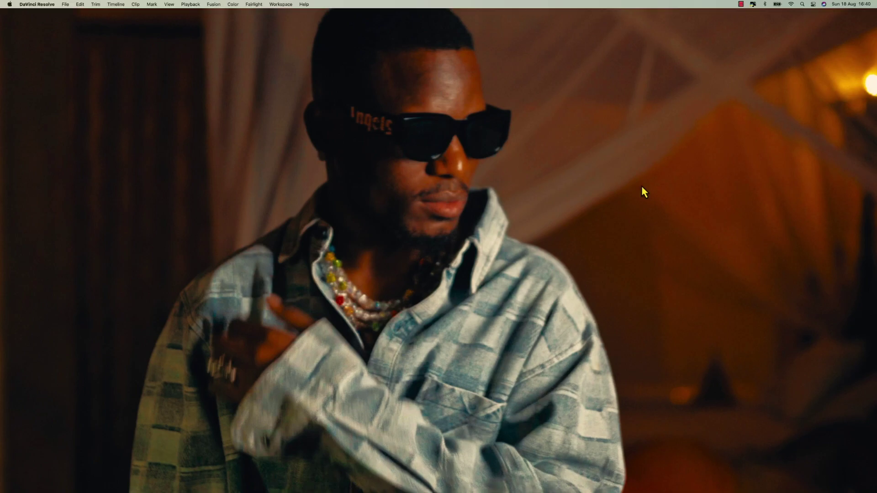
key("super+f")
key("super+f")
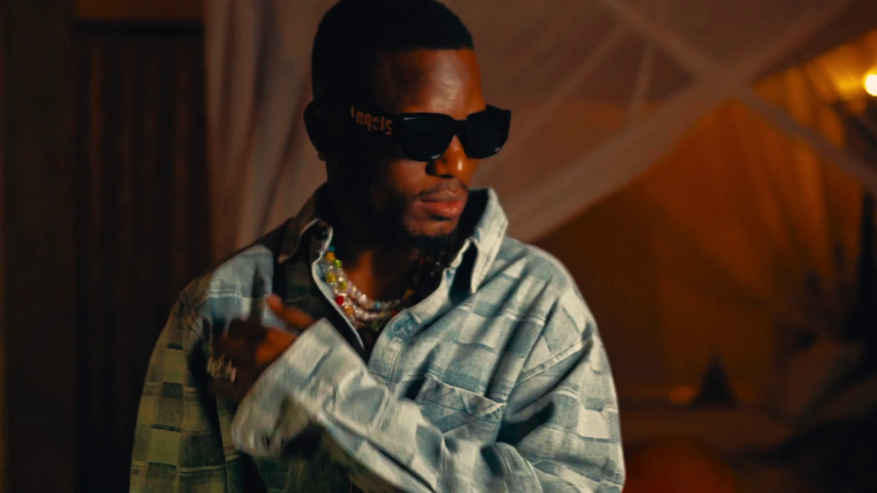
key("super+f")
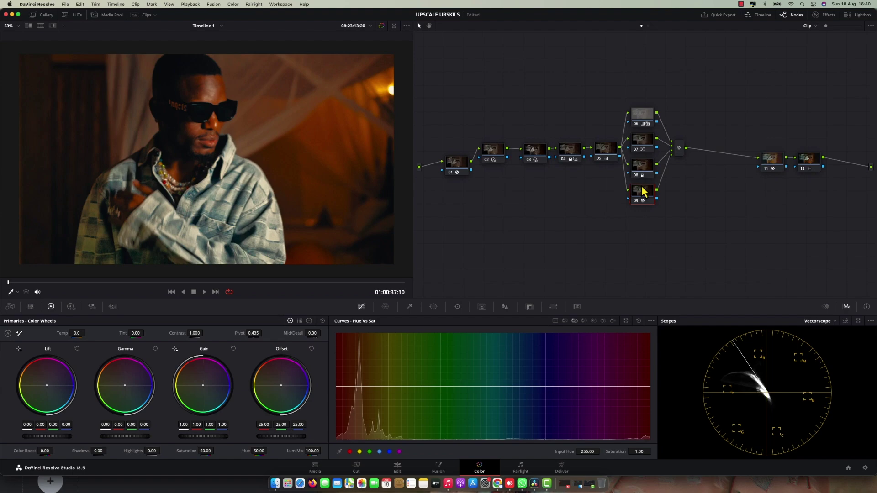
left_click_drag(656, 86, 639, 237)
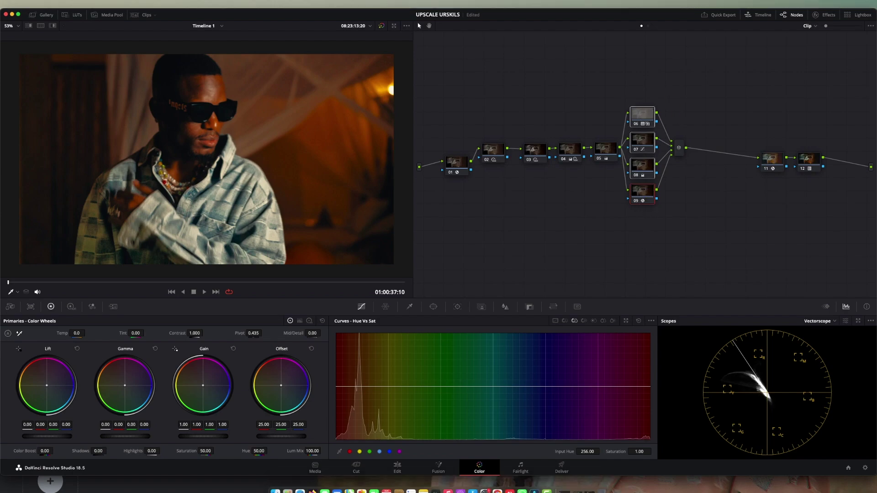
key("super+f")
key("super+d")
key("super+d")
key("super+d")
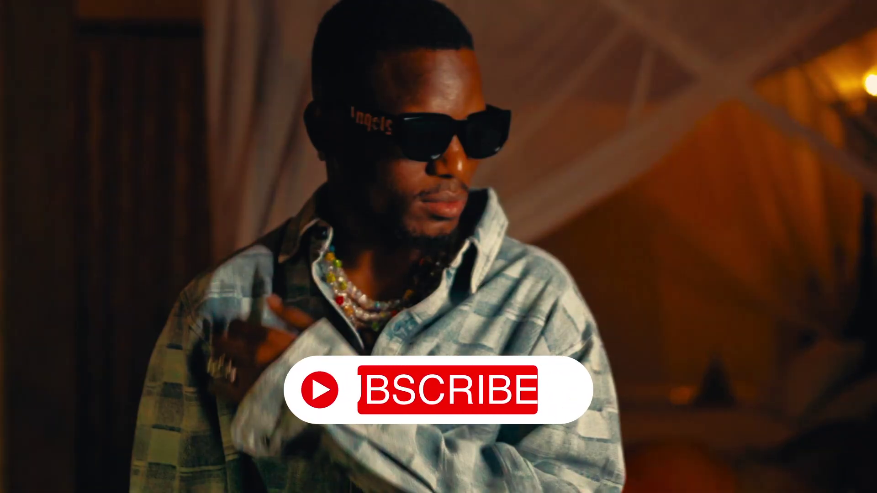
key("super+f")
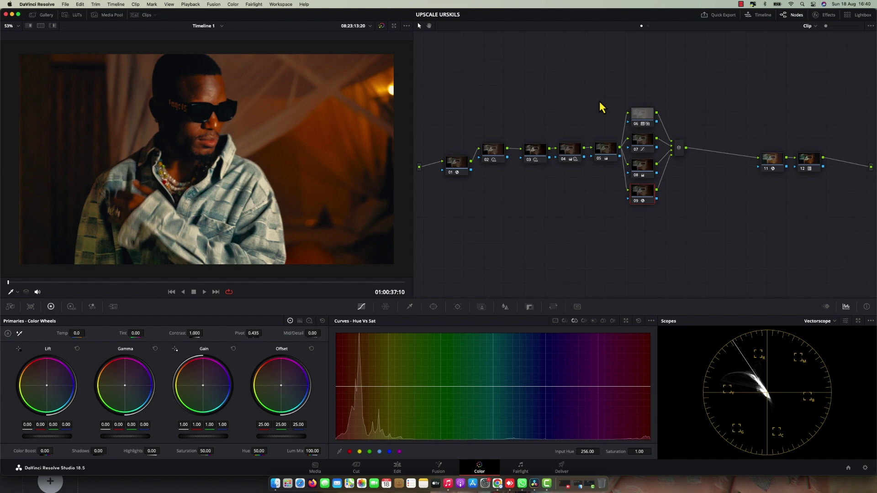
Step: Switch the scopes to the waveform and add a serial node after the parallel mixer
left_click(818, 321)
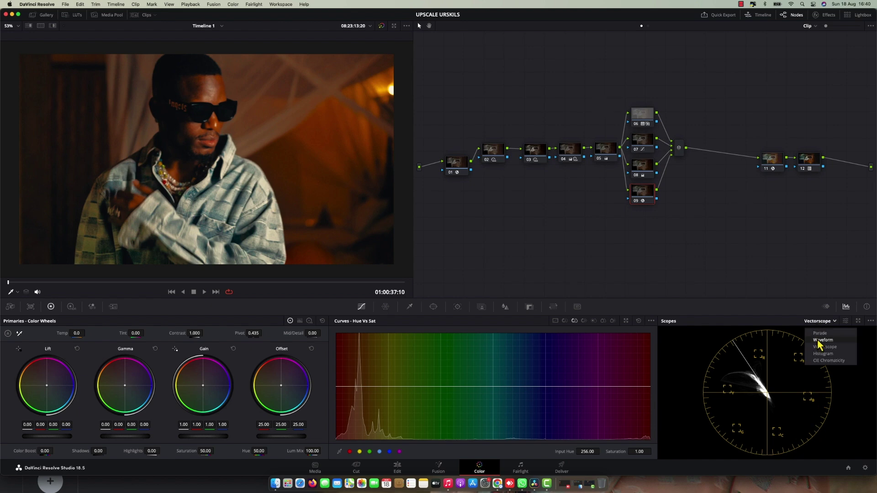
left_click(823, 340)
left_click(680, 149)
right_click(679, 149)
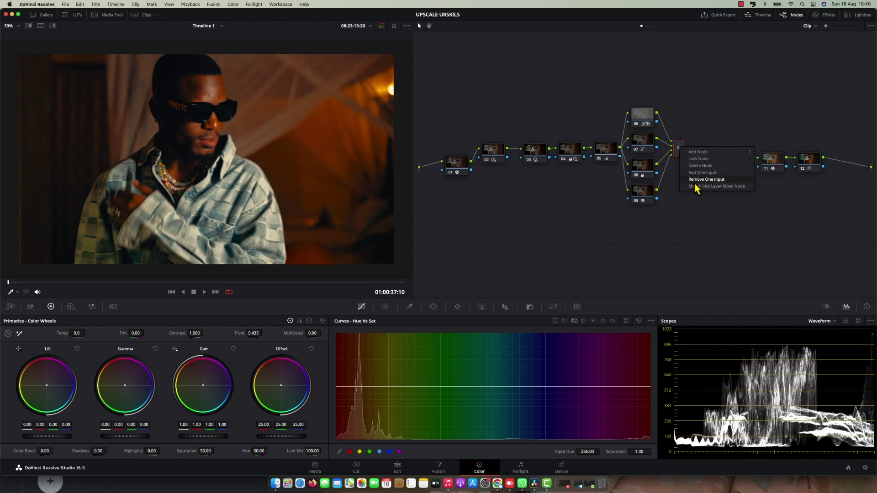
mouse_move(730, 152)
left_click(778, 154)
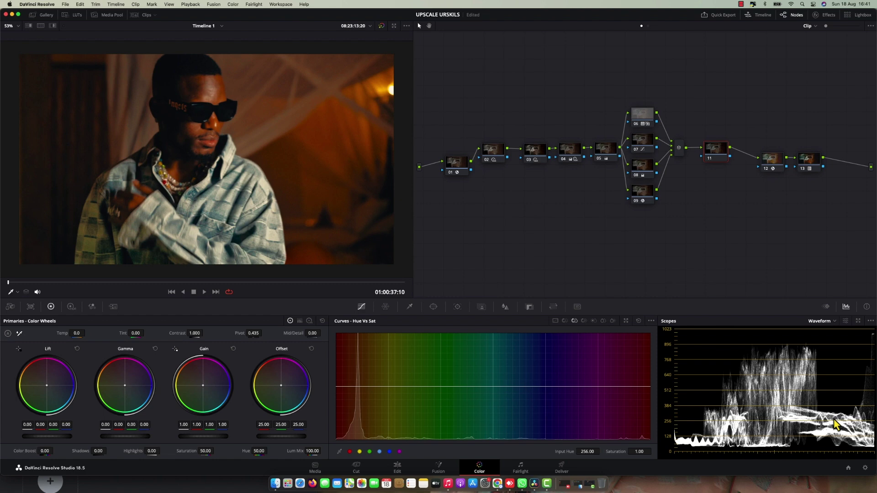
Step: Label the new node DEBAND, search the effects library for DEB, and apply the Deband effect to it
right_click(743, 166)
left_click(743, 166)
type("DEBAND")
left_click(829, 15)
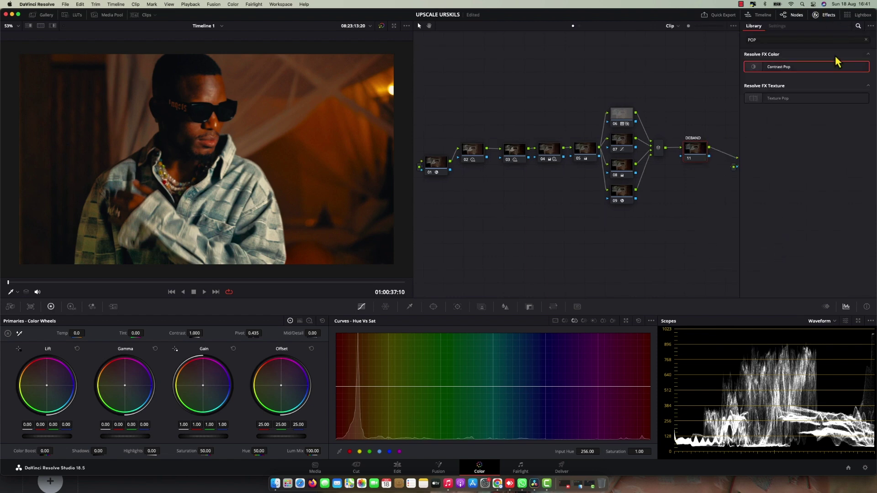
left_click(866, 40)
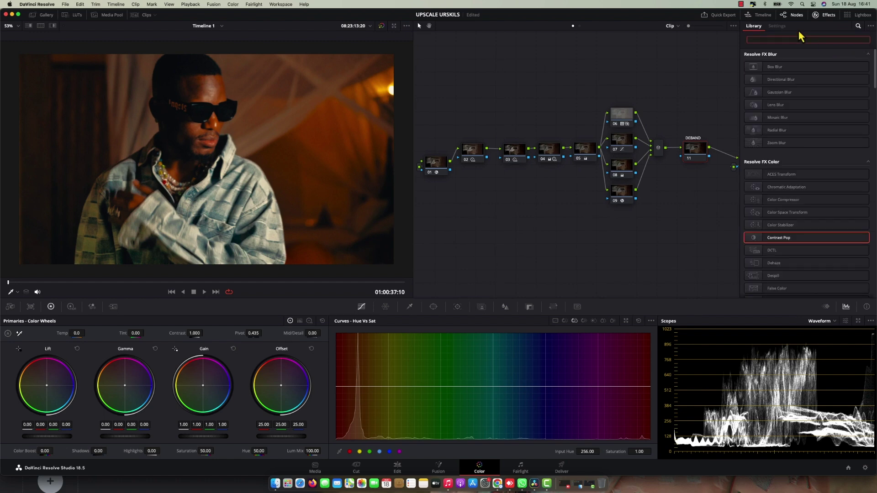
type("DEB")
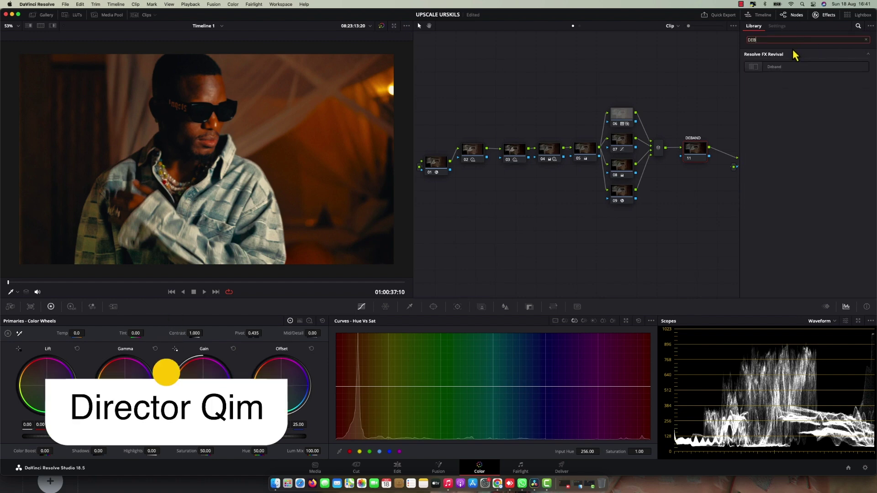
left_click_drag(776, 67, 697, 152)
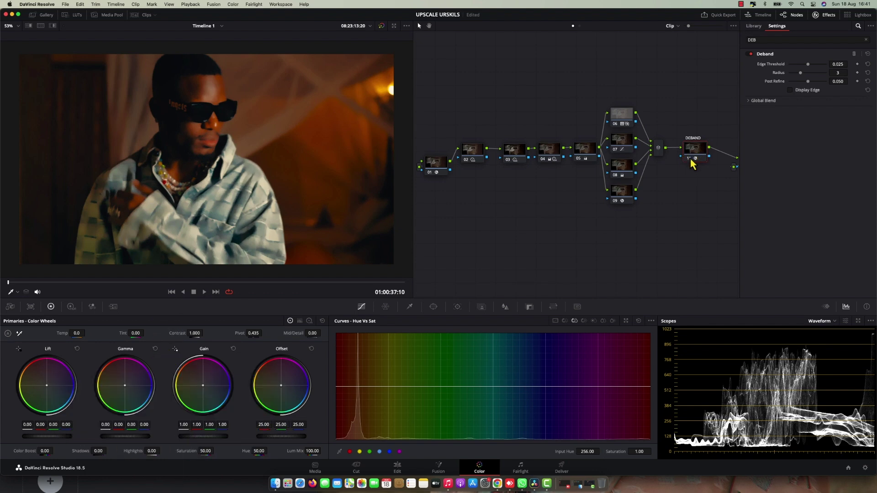
Step: Compare the image and waveform with the DEBAND node disabled and enabled
key("super+d")
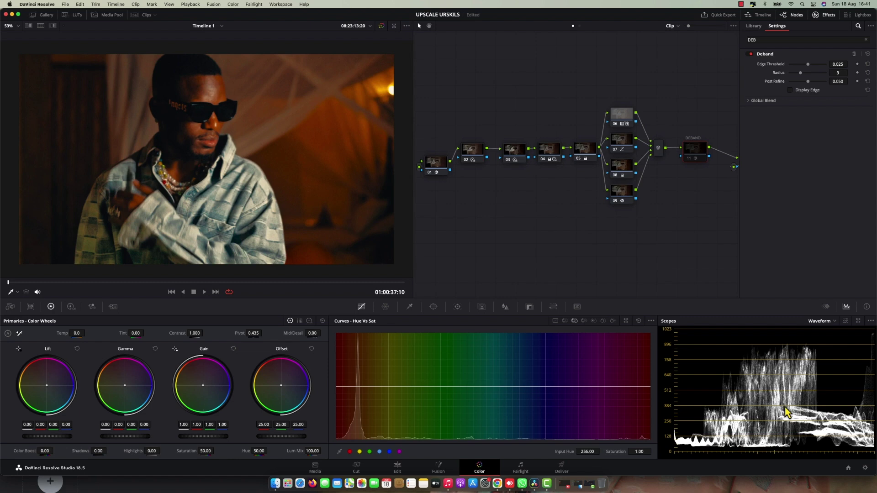
left_click(689, 159)
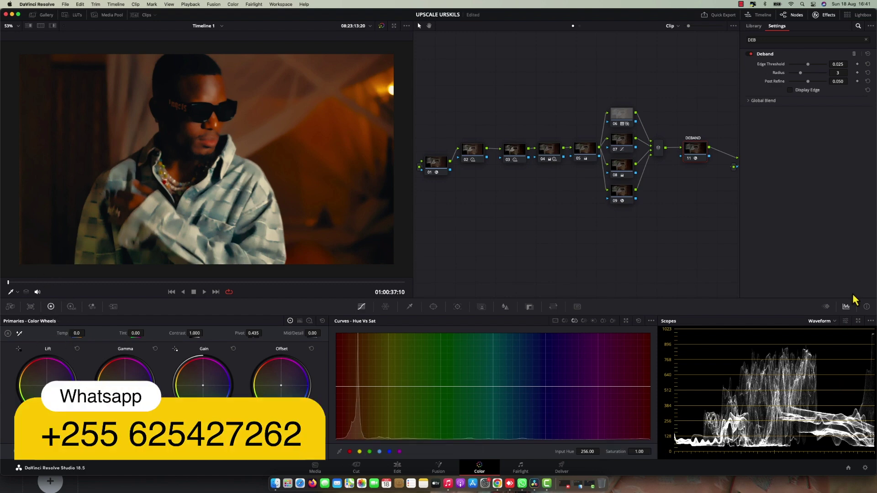
Step: Set the Deband effect's edge threshold to 0.000 and lower its global blend
left_click_drag(807, 65, 749, 68)
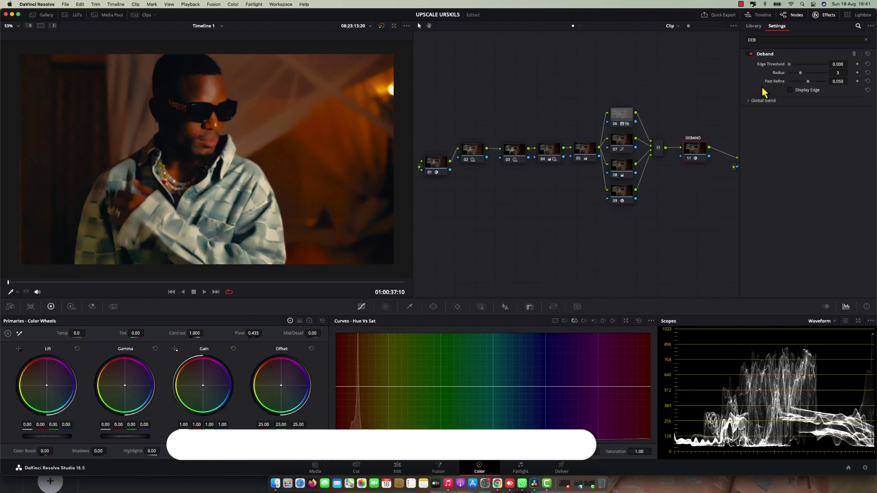
left_click(756, 100)
left_click_drag(808, 111, 805, 112)
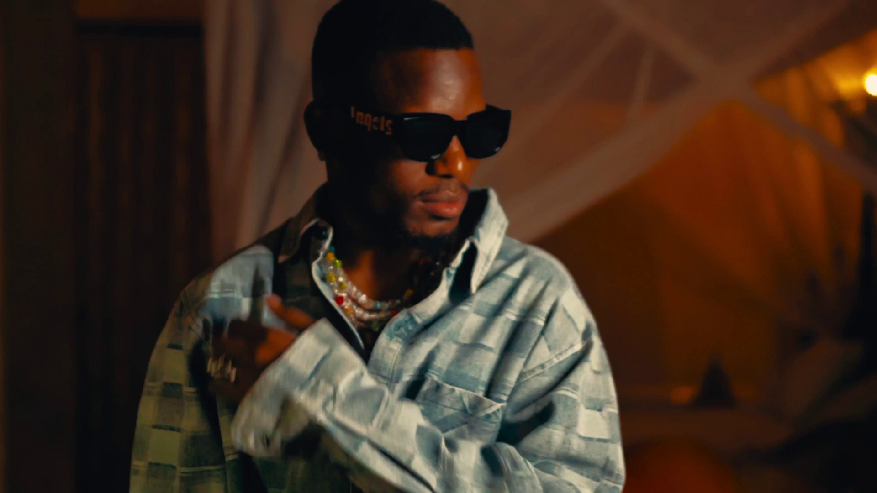
Step: Leave the full-screen view and check the image with the DEBAND node switched off and back on
key("Escape")
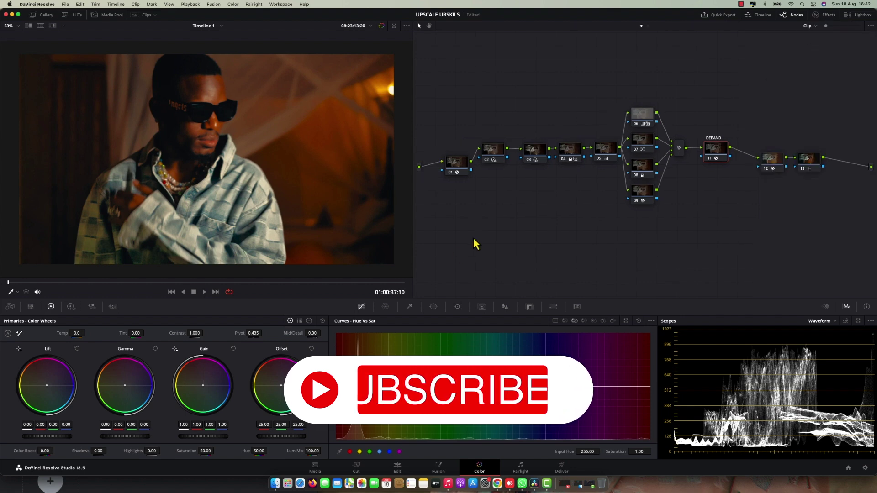
left_click(711, 160)
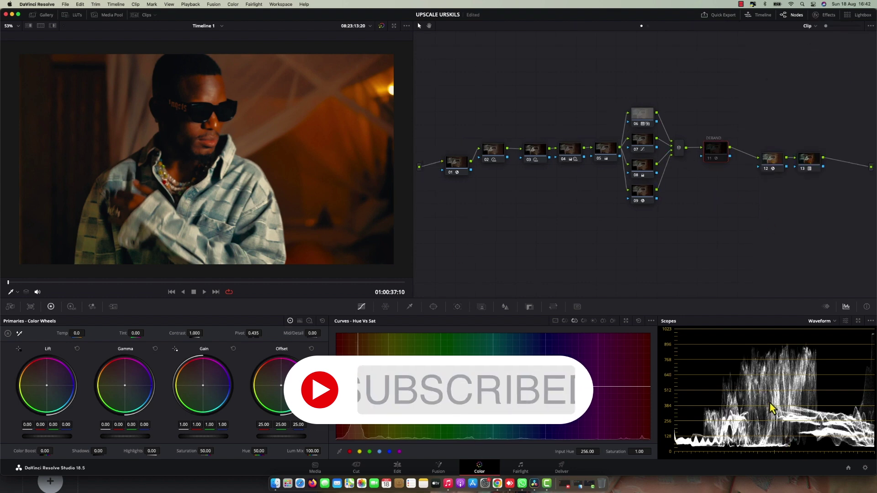
left_click(708, 159)
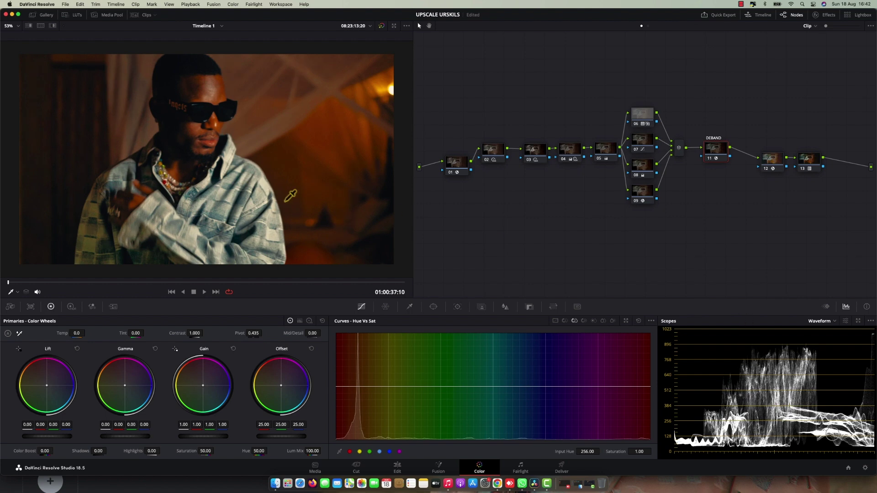
Step: Review the graded clip at several points along its length, including one frame in full screen, and return to its first frame
left_click(109, 283)
left_click(164, 283)
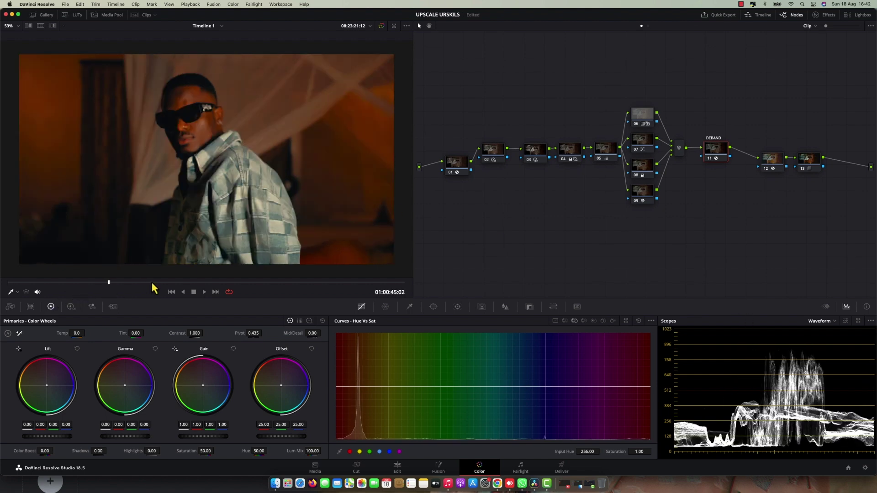
left_click(242, 283)
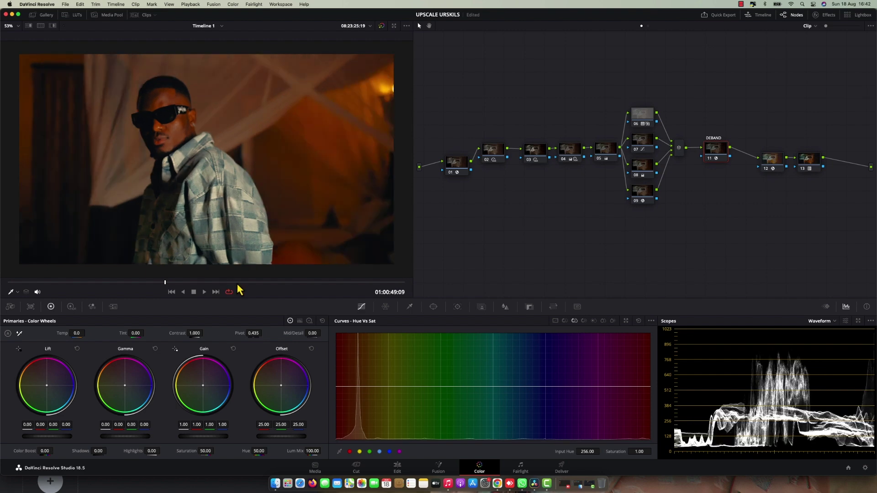
left_click(303, 284)
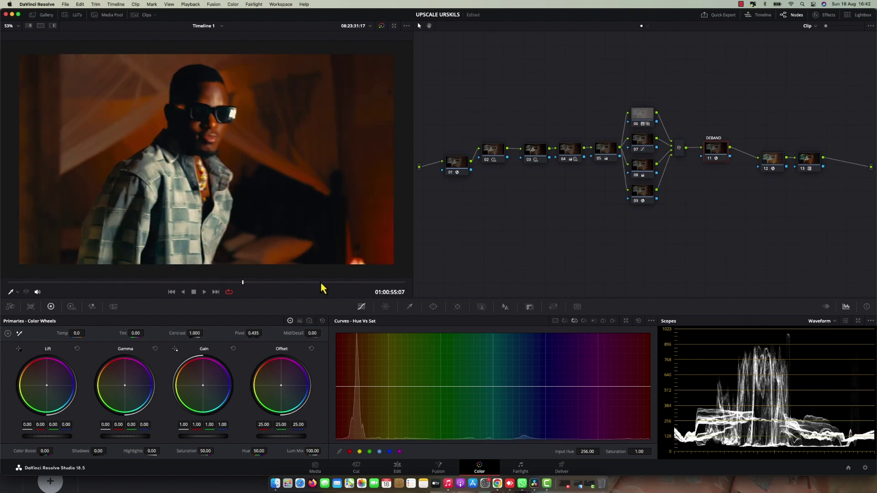
left_click(361, 283)
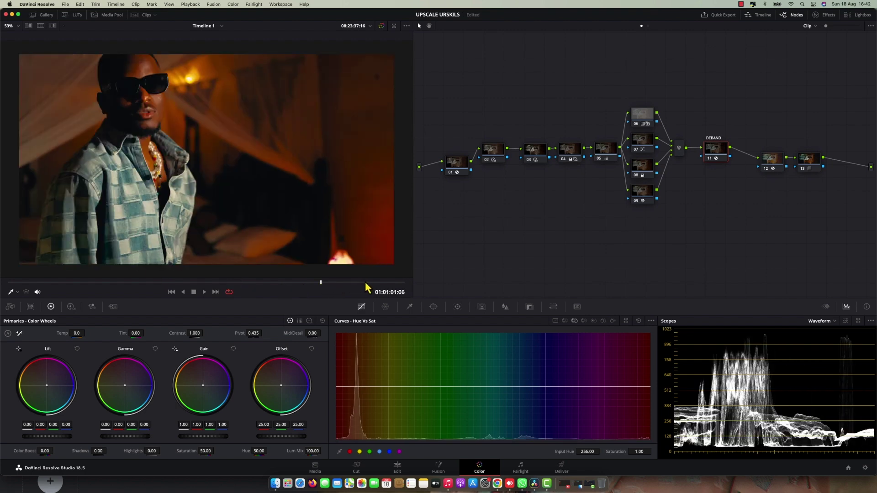
key("super+f")
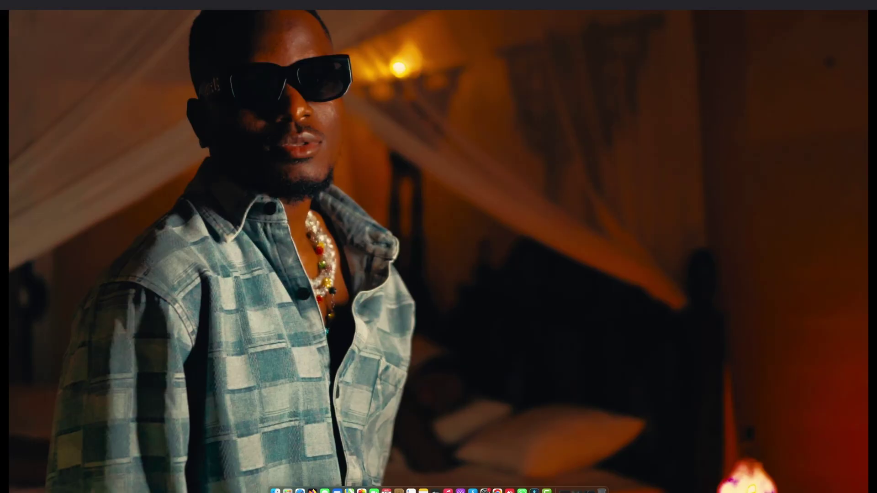
key("Escape")
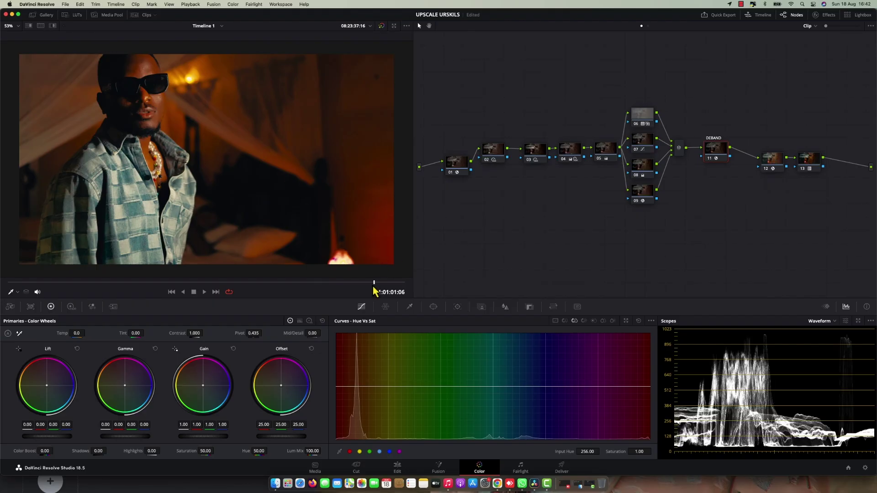
left_click(373, 282)
left_click(9, 283)
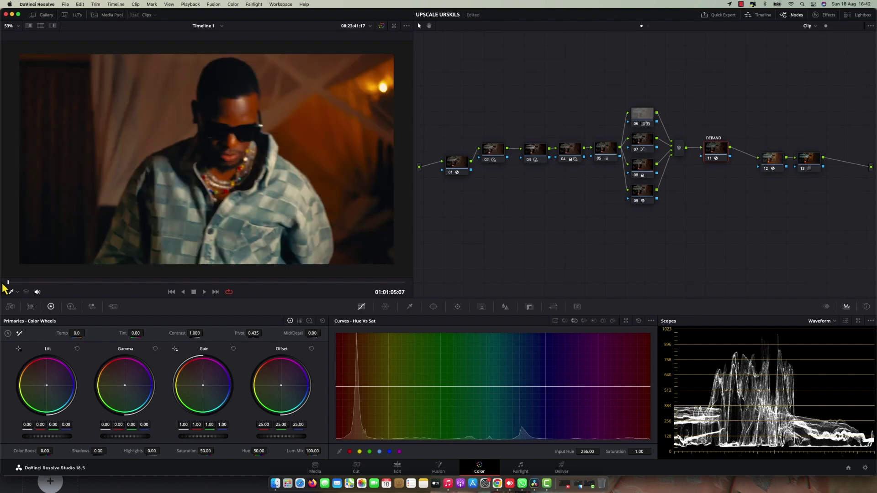
Step: Show the timeline's clips, select the ungraded clip 01, apply the grade of clip 02 to it, and hide the clips again
left_click(43, 15)
left_click(45, 14)
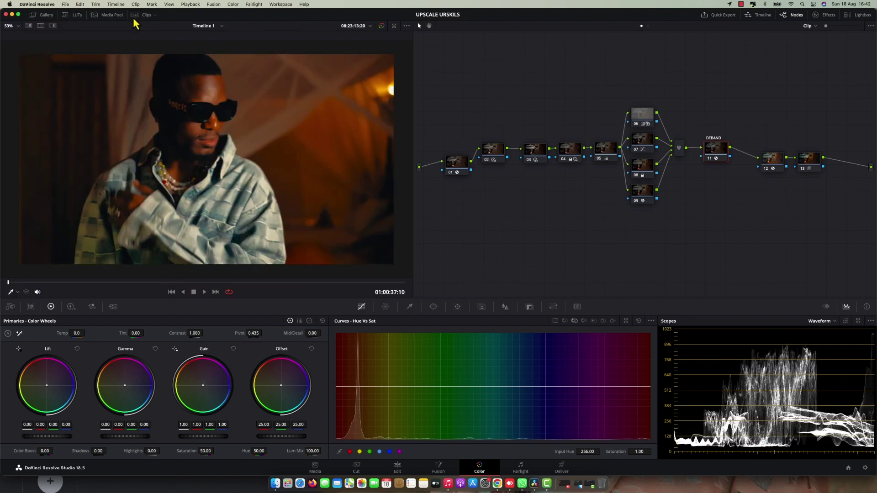
left_click(135, 15)
left_click(30, 273)
right_click(77, 277)
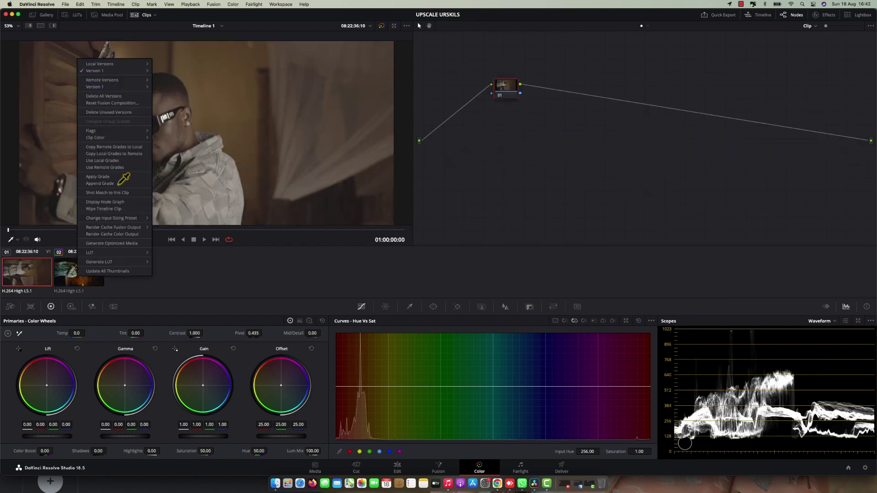
left_click(101, 177)
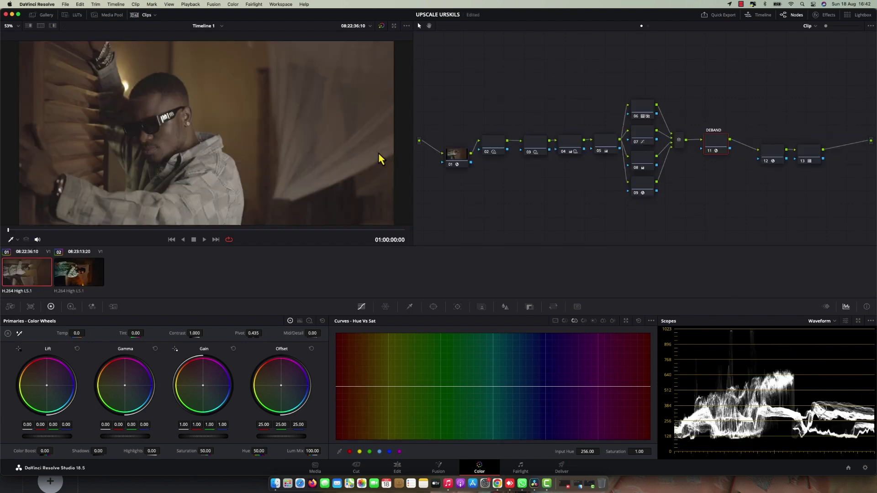
left_click(141, 15)
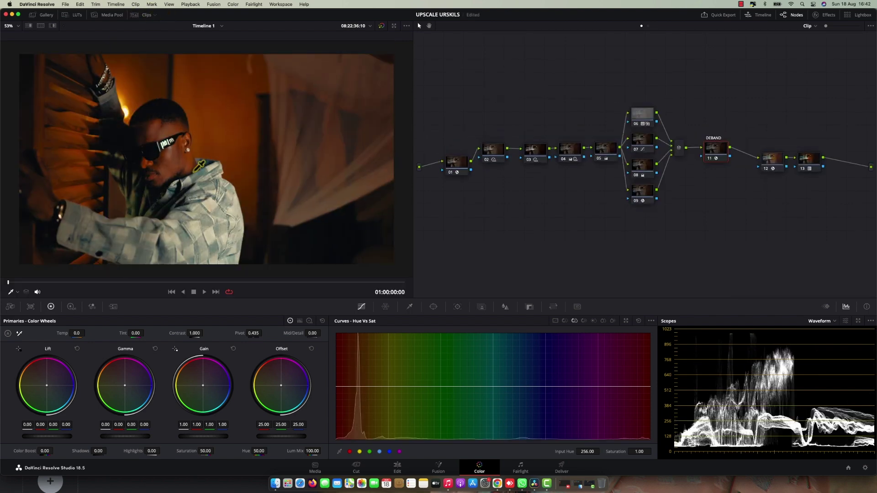